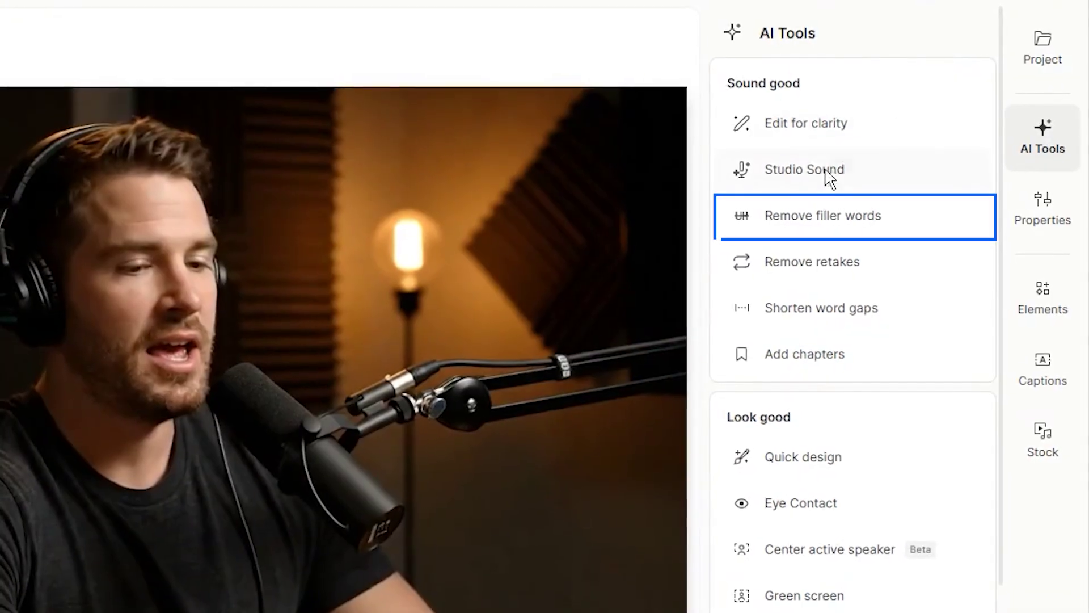
Step: Find and remove the 'um' filler word from the transcript
click(828, 223)
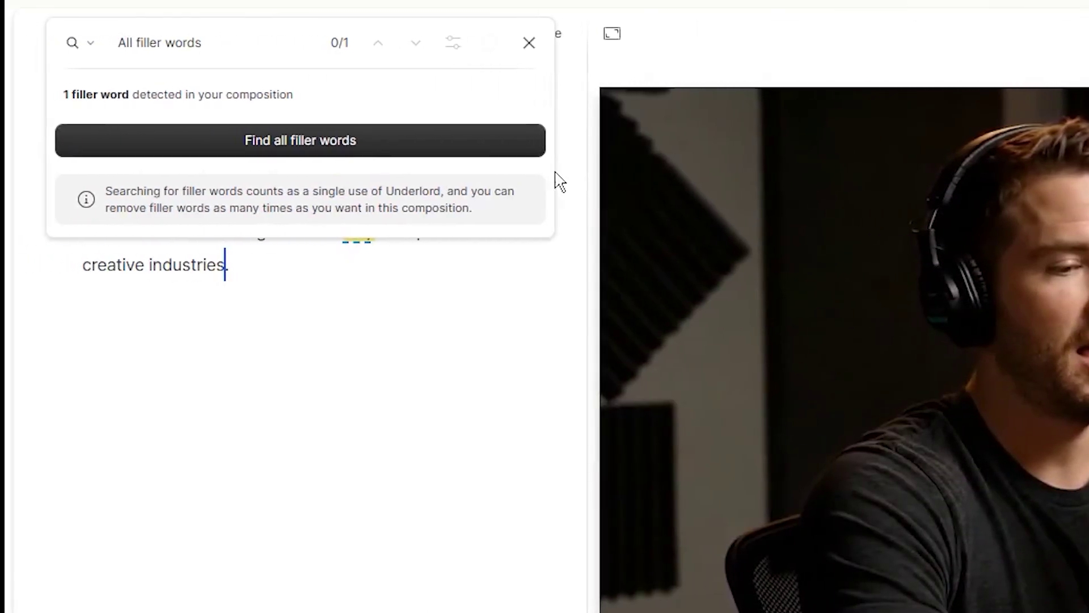
click(339, 142)
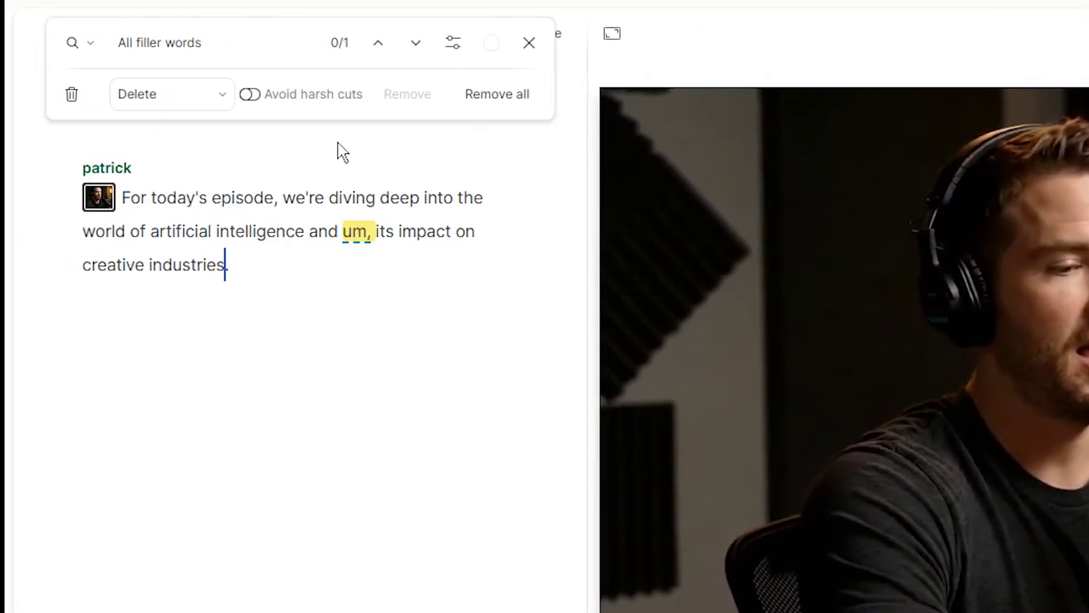
click(533, 97)
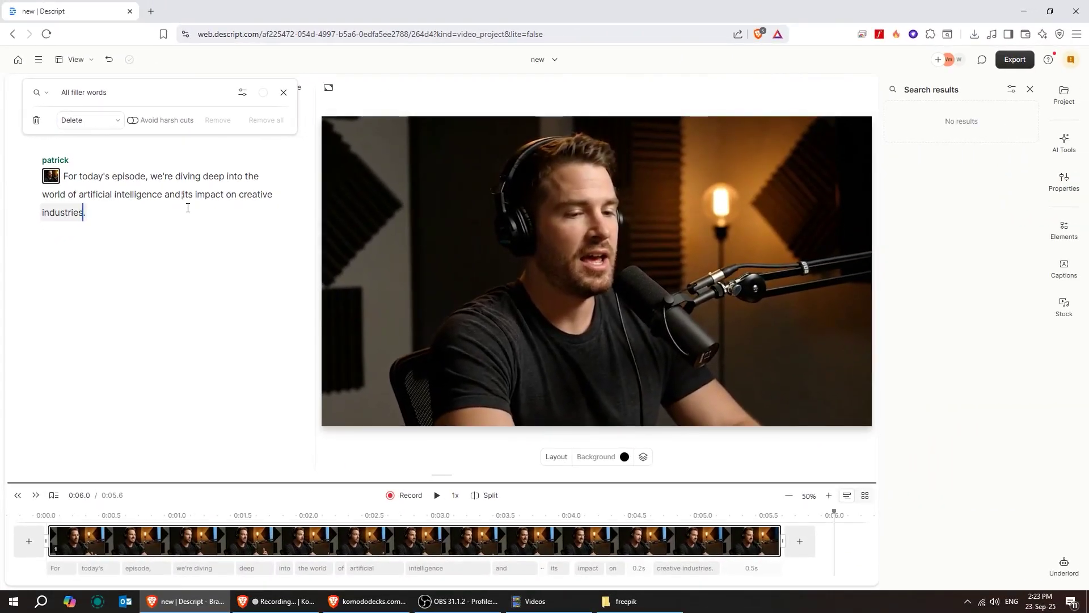
Step: Play back the cleaned-up clip
key(space)
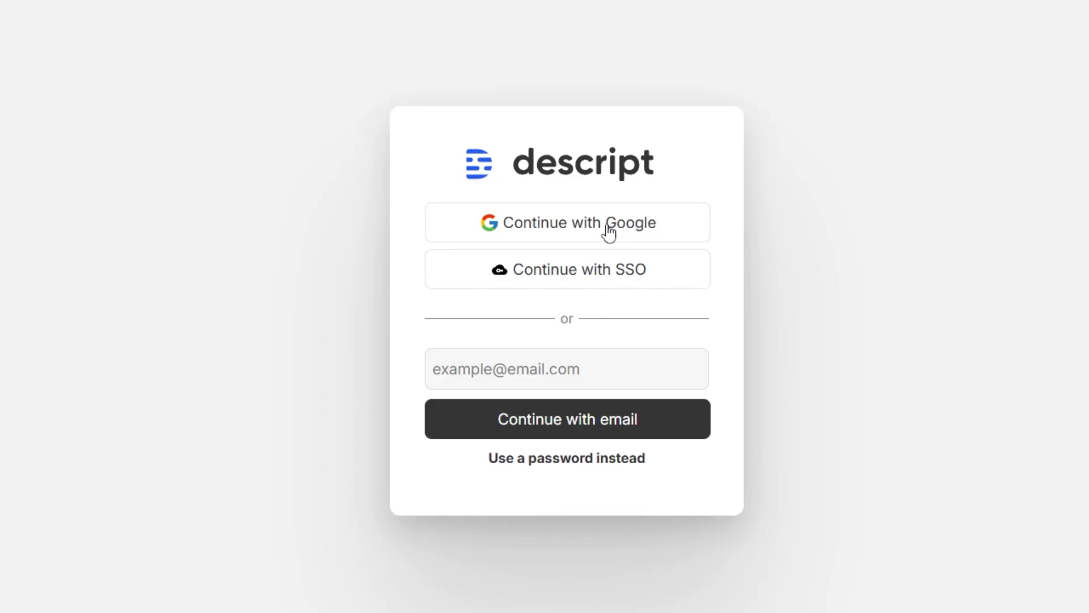
Step: Sign in with a Google account and start a new video project
click(609, 232)
click(474, 243)
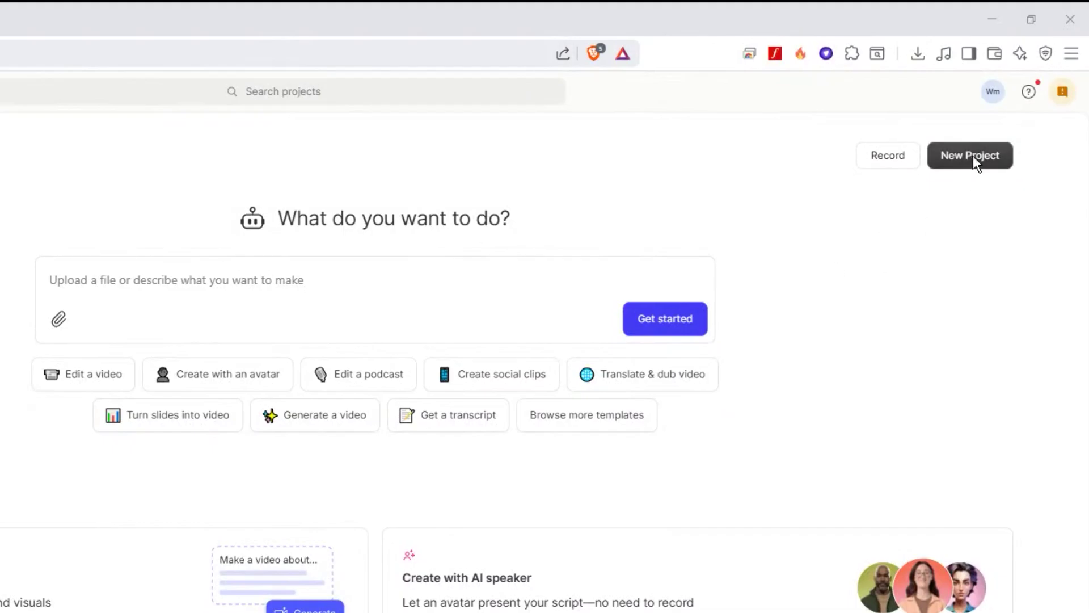
click(972, 157)
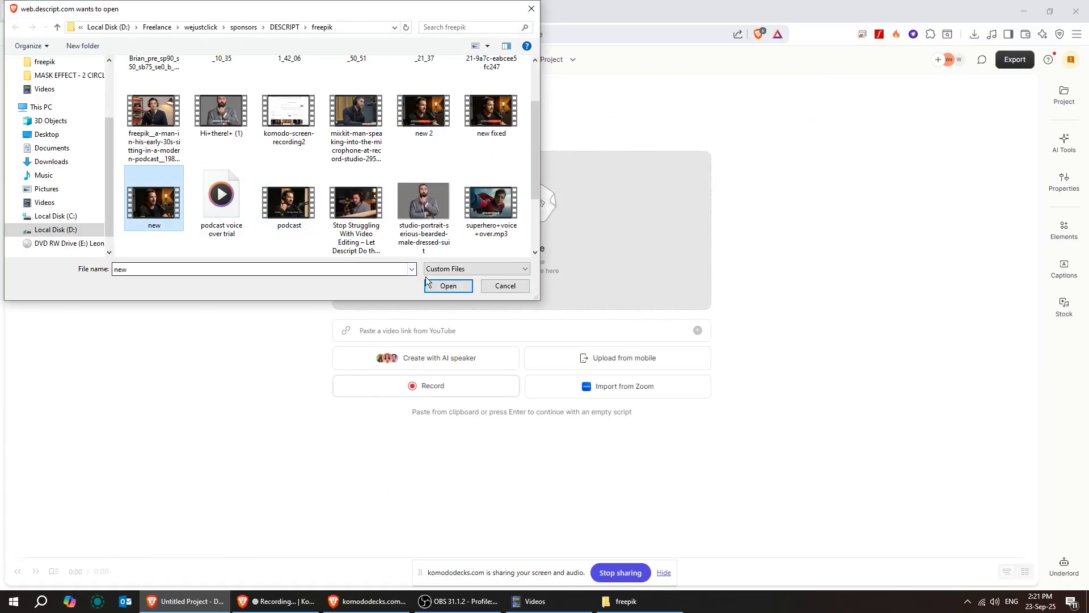
Step: Import new.mp4 and add 'patrick' as its speaker for transcription
click(447, 285)
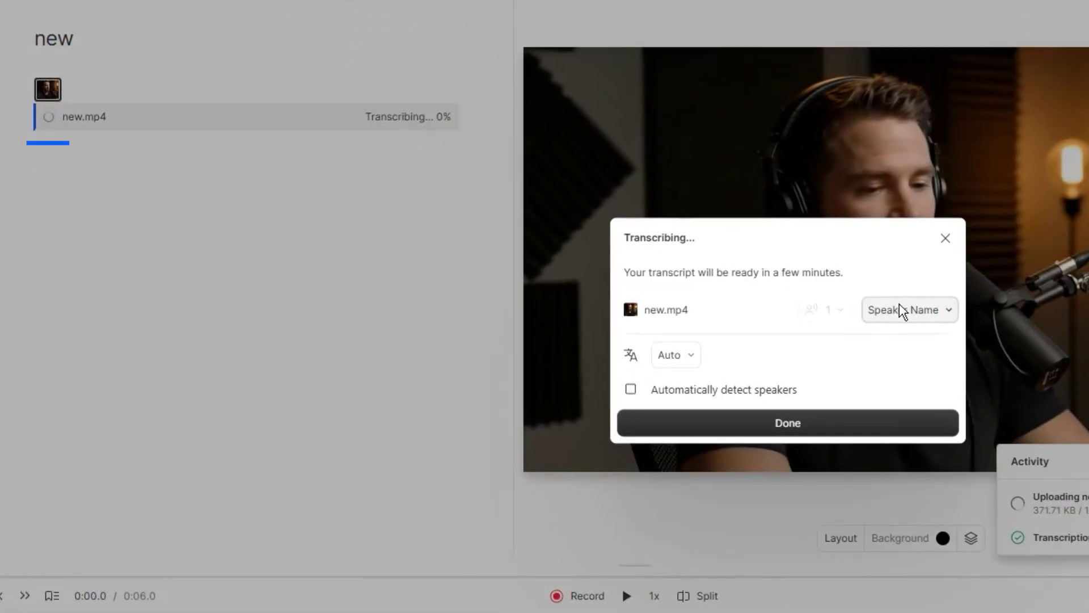
click(657, 304)
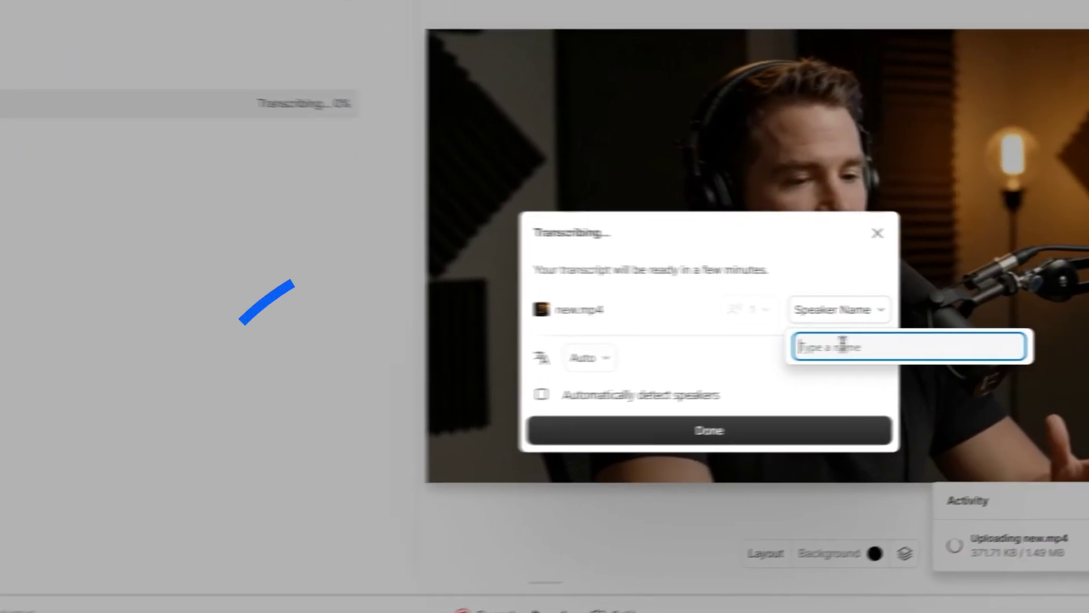
text(patr)
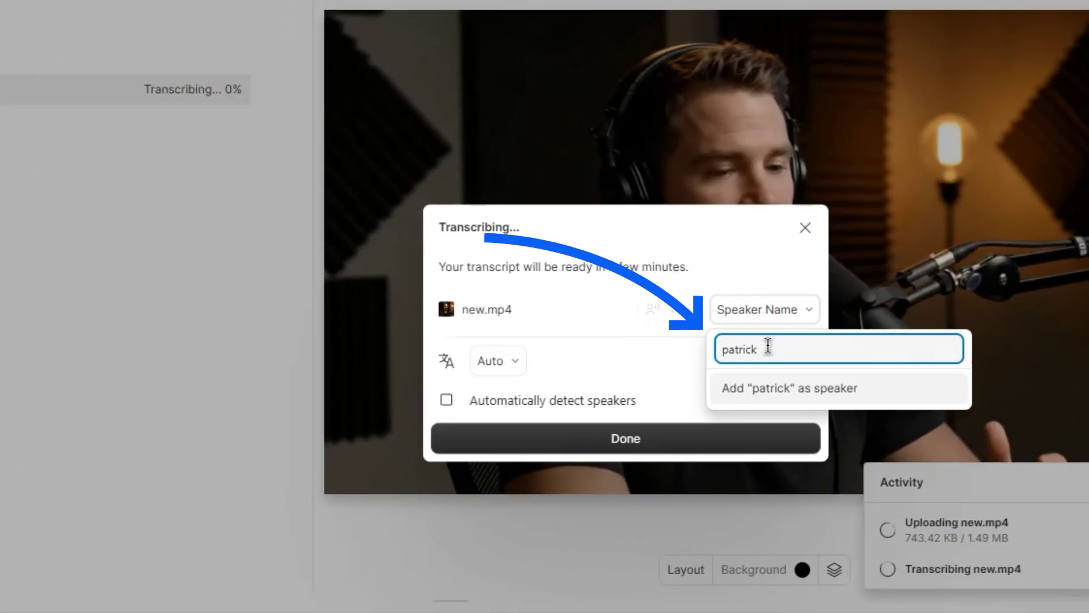
text(ick)
click(761, 388)
click(614, 440)
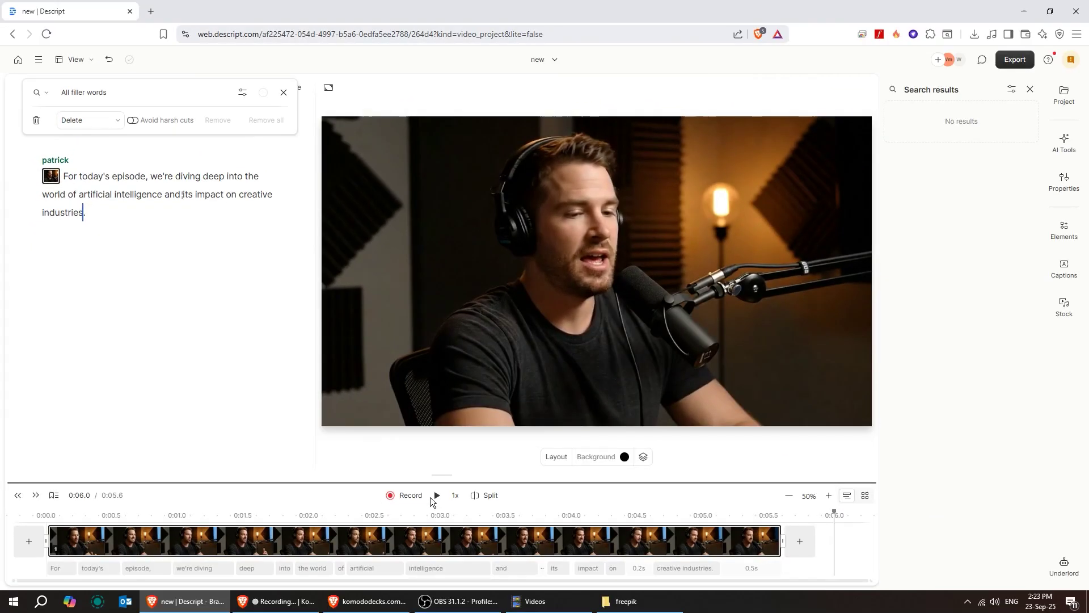
click(437, 495)
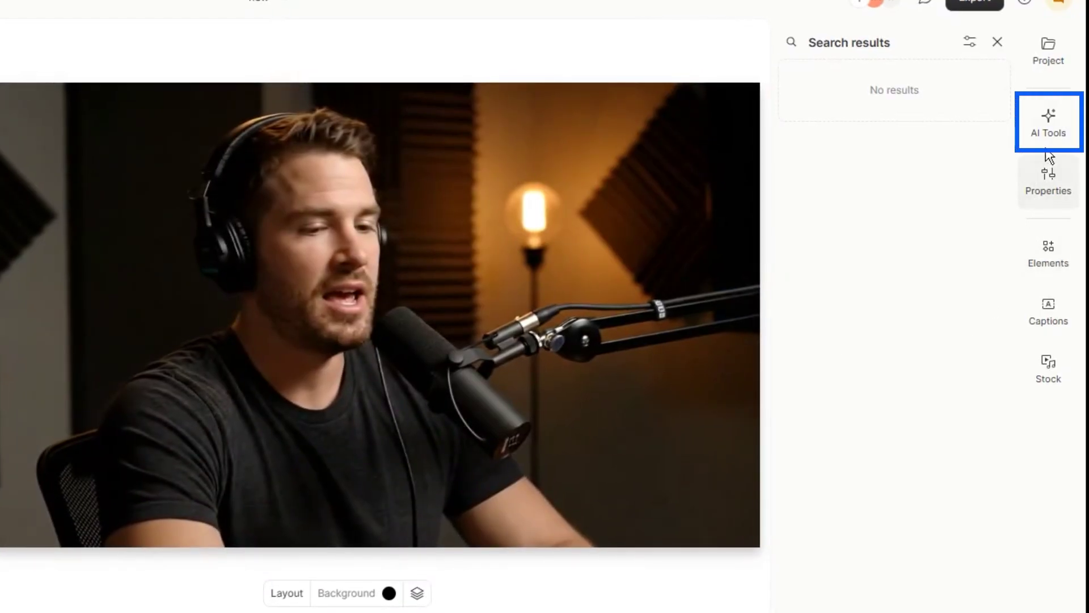
Step: Apply Studio Sound to the new.mp4 clip and play it to hear the result
click(1053, 133)
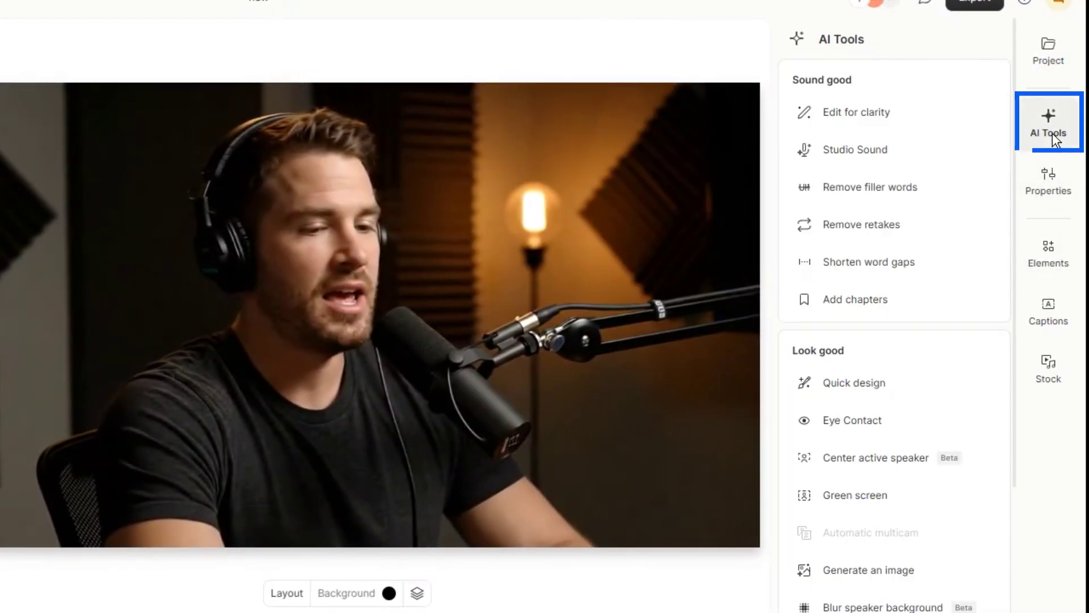
click(841, 150)
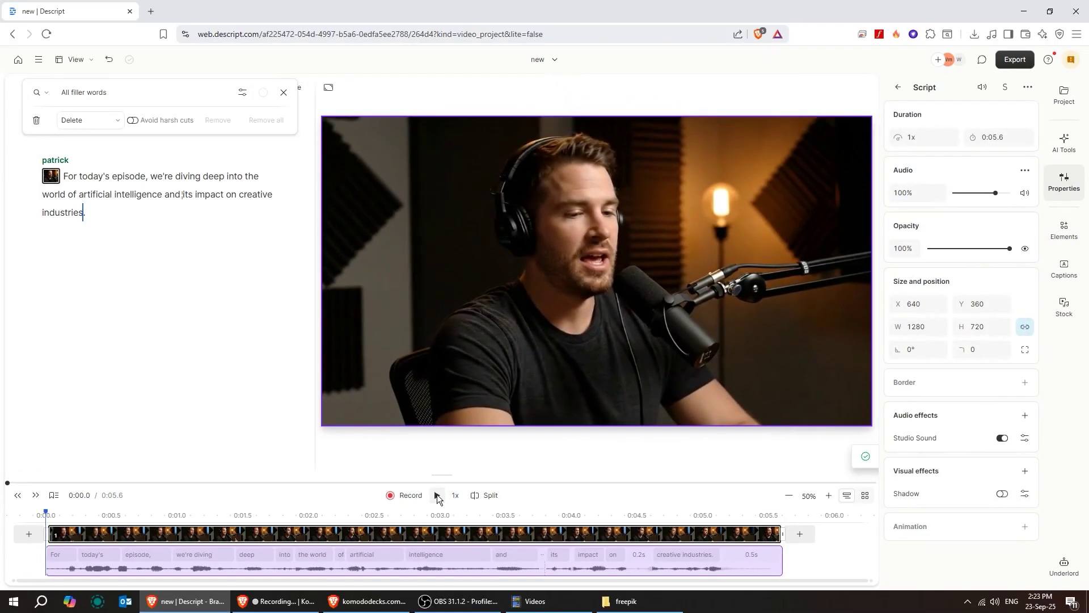
click(107, 516)
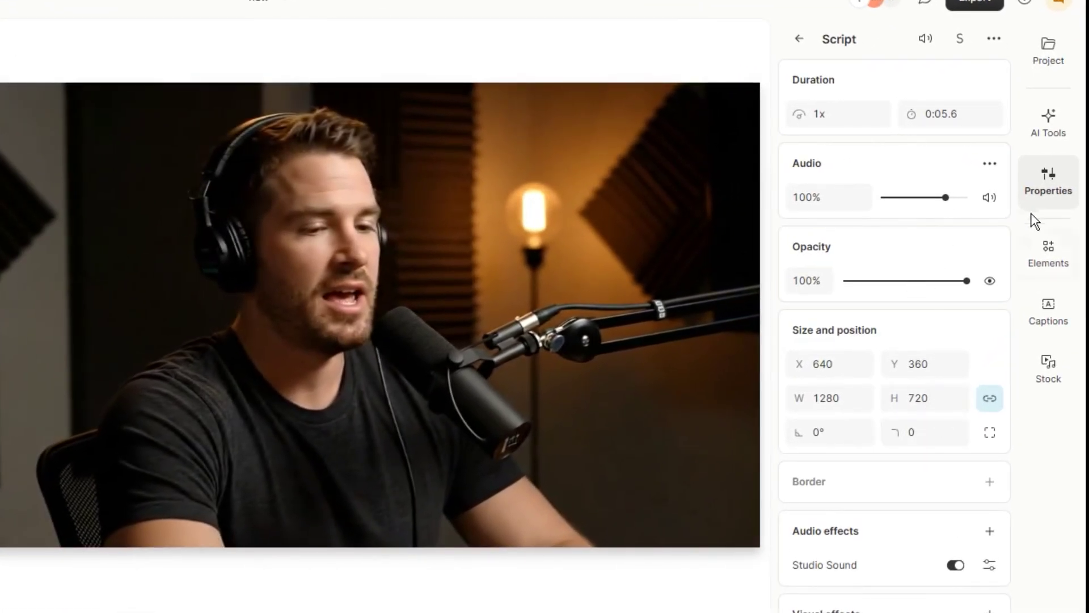
Step: Build a 16:9 Quick design using AI-generated B-roll media
click(1055, 134)
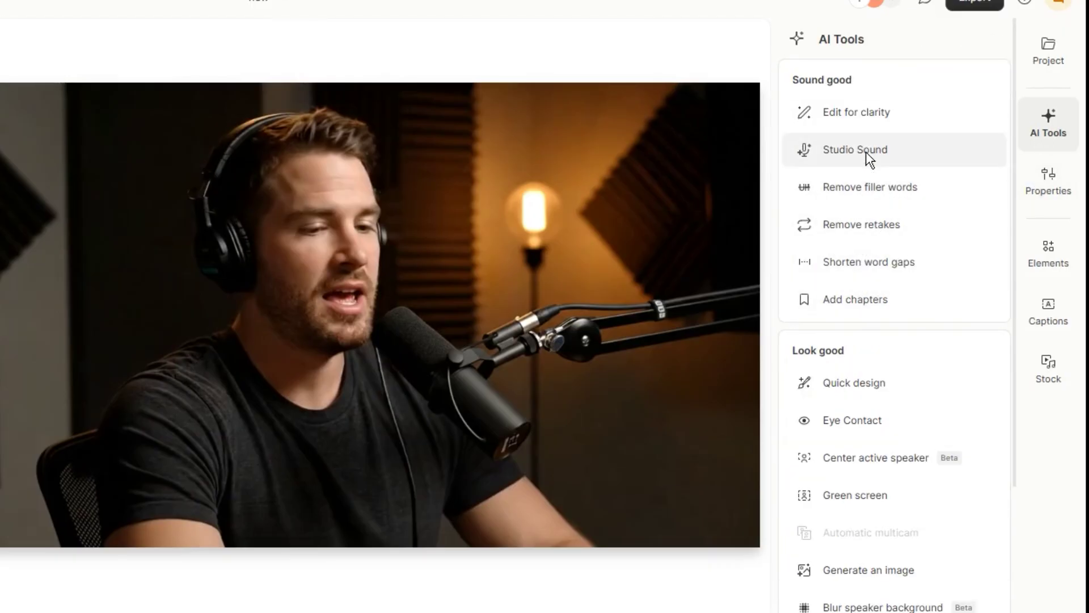
click(878, 385)
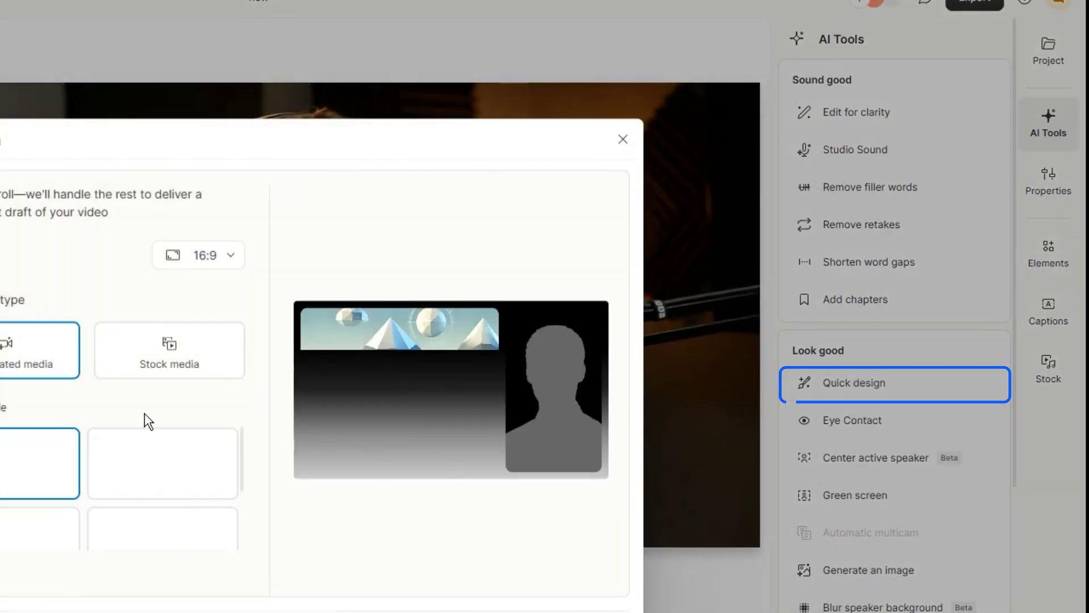
click(206, 254)
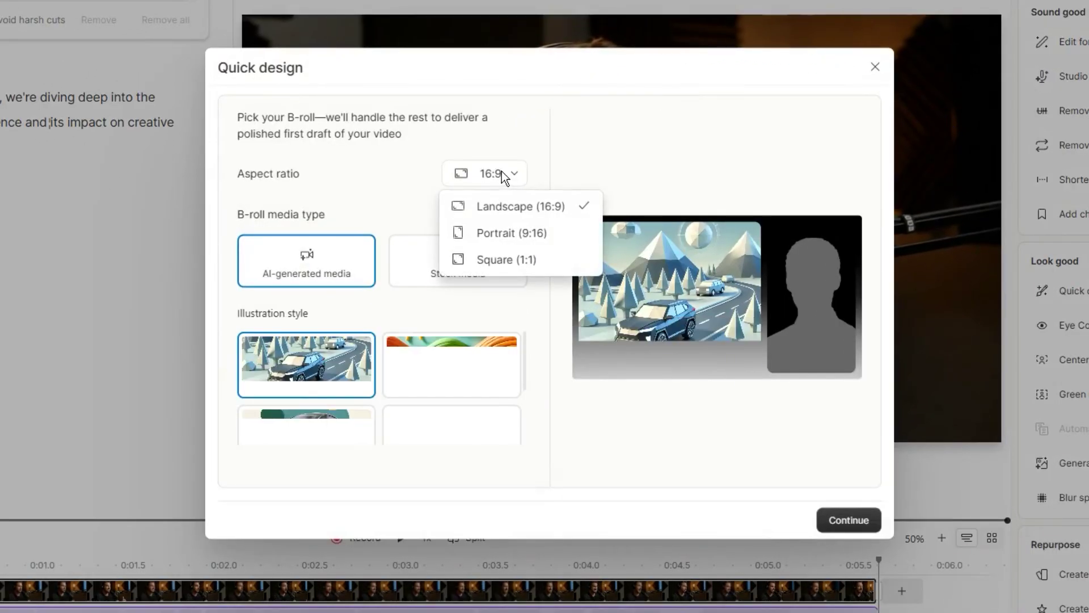
click(501, 171)
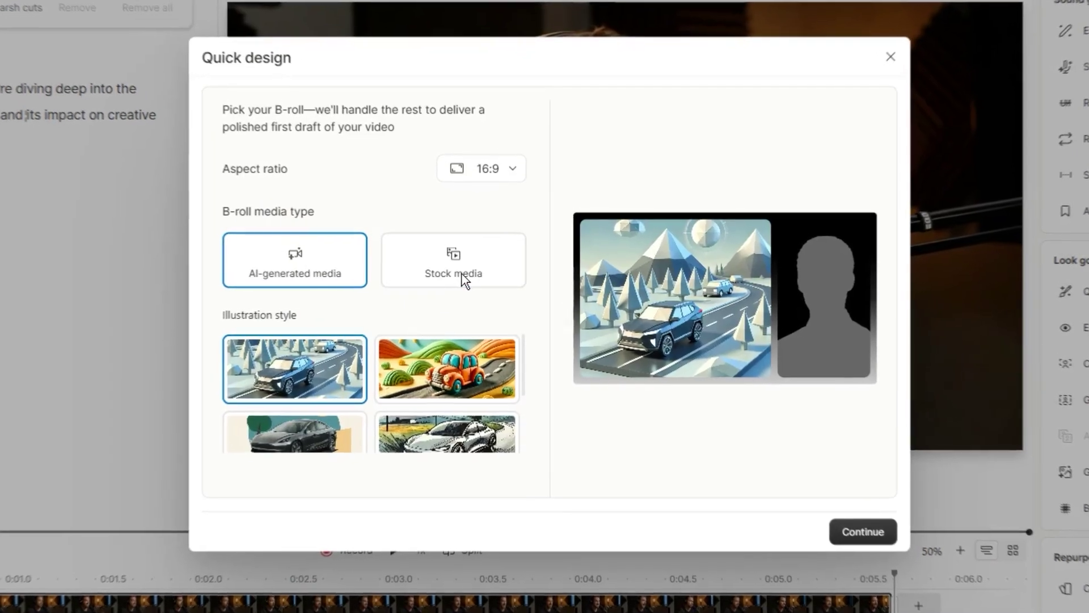
click(461, 274)
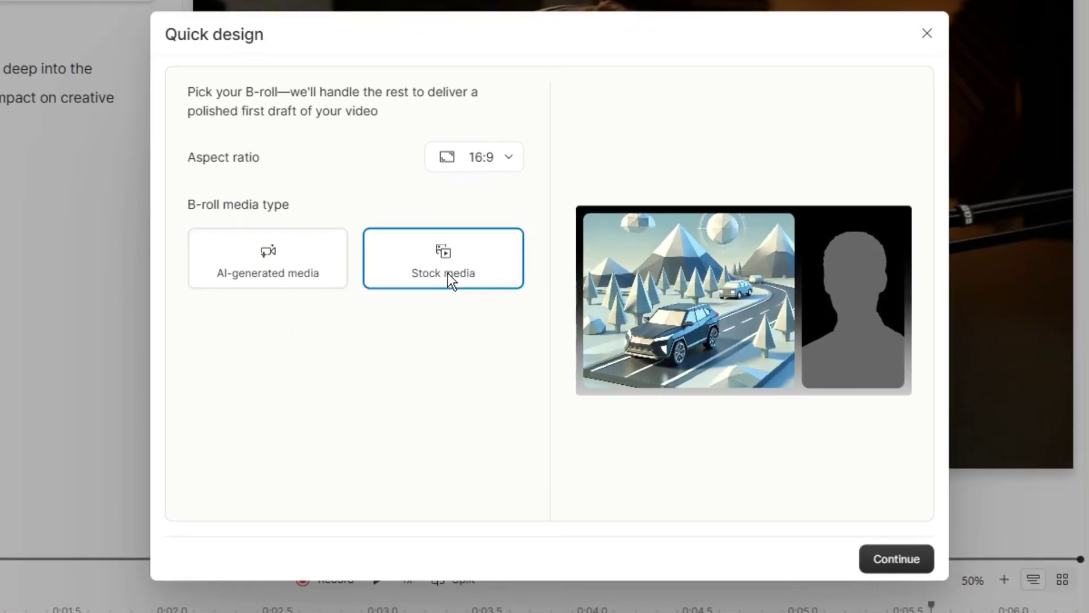
click(285, 258)
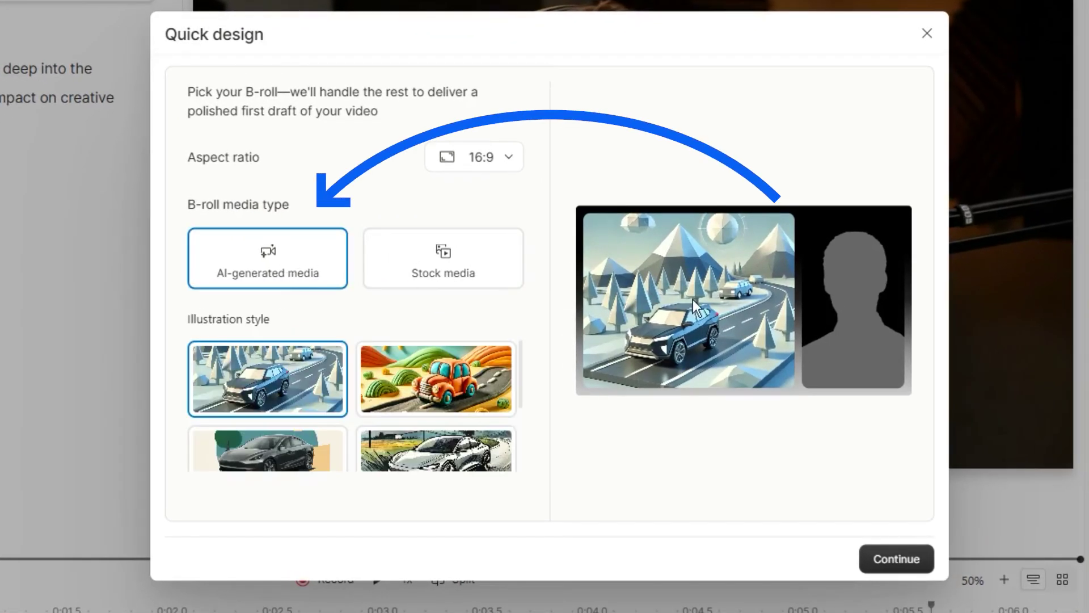
click(901, 555)
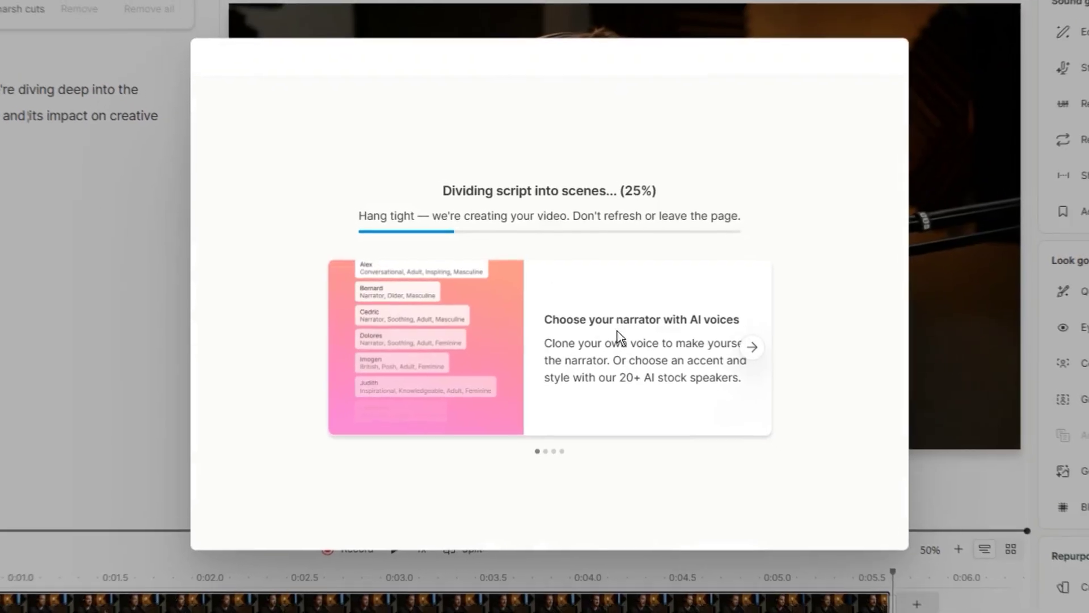
Step: Play the newly designed scenes once the layouts are applied
click(726, 350)
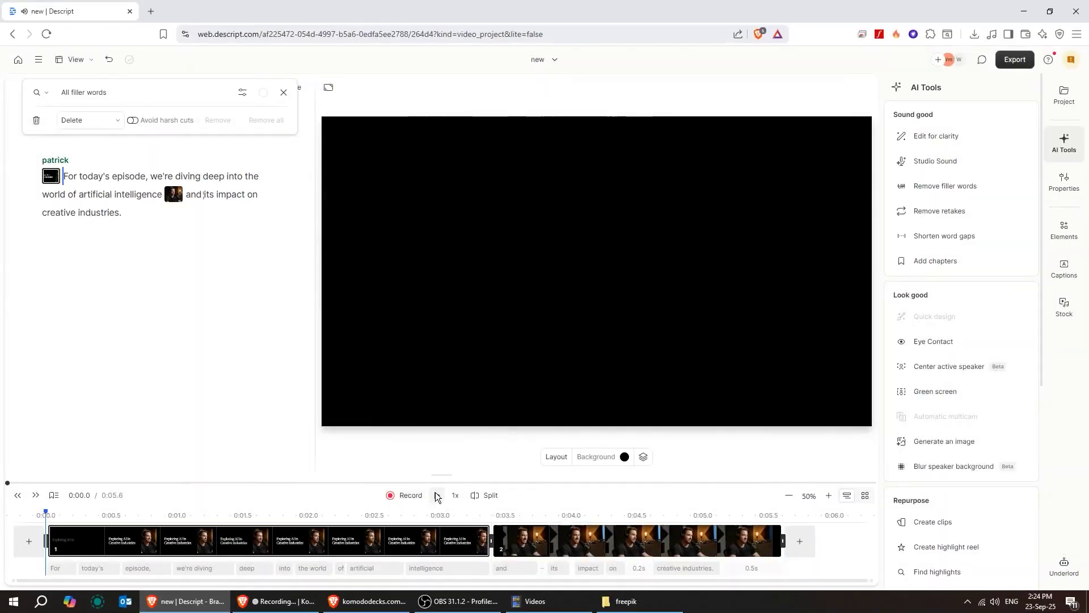
click(437, 495)
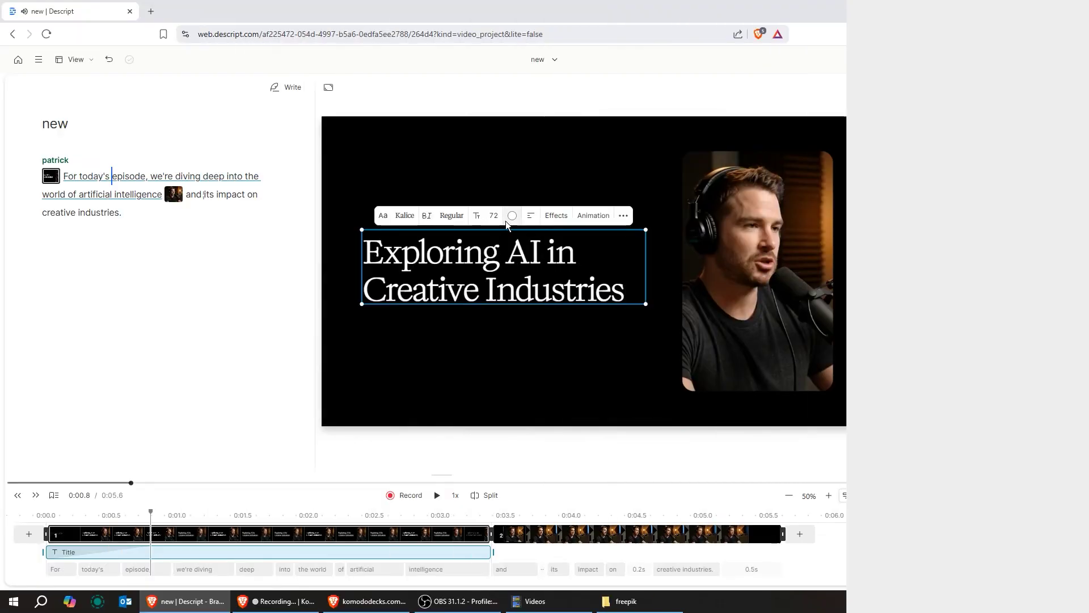
Step: Make the title text red, then switch it to a sans-serif font
click(512, 216)
click(538, 284)
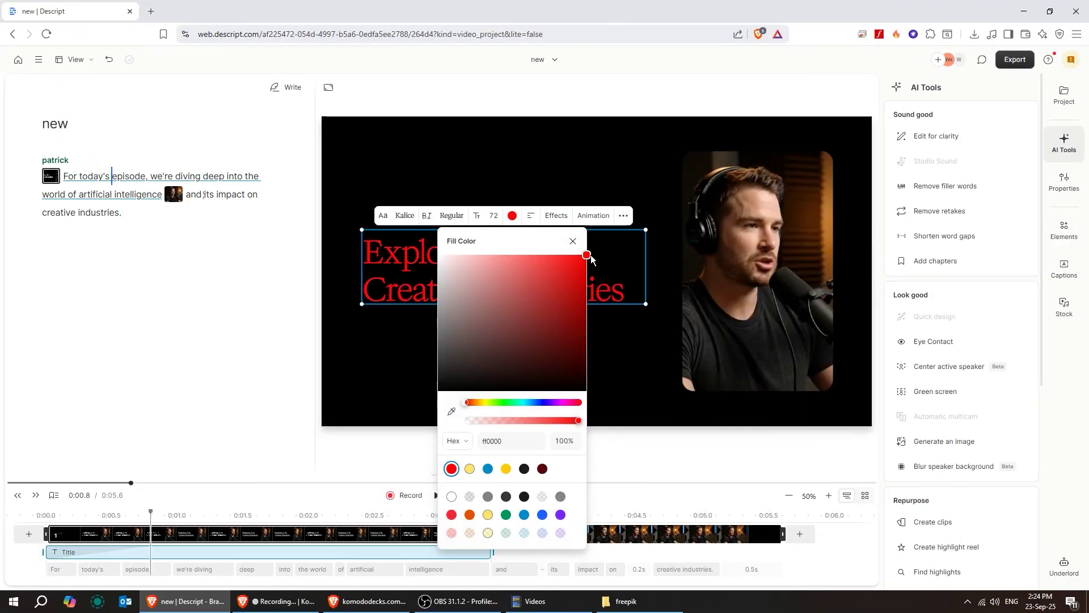
click(452, 216)
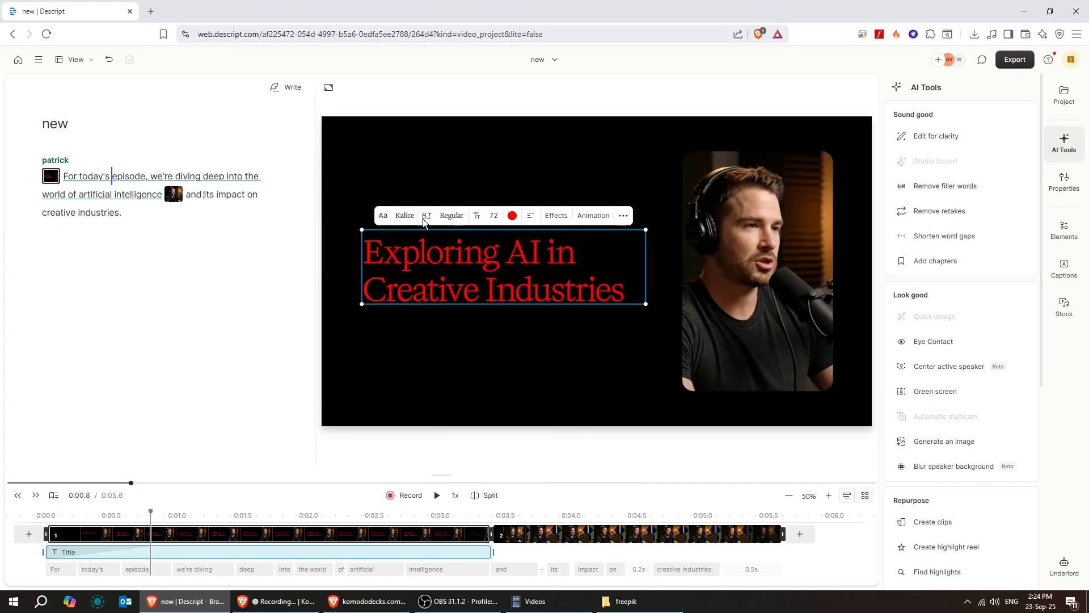
click(405, 216)
click(382, 269)
click(400, 216)
Step: Move the speaker image left and the title right, making the title white
click(757, 301)
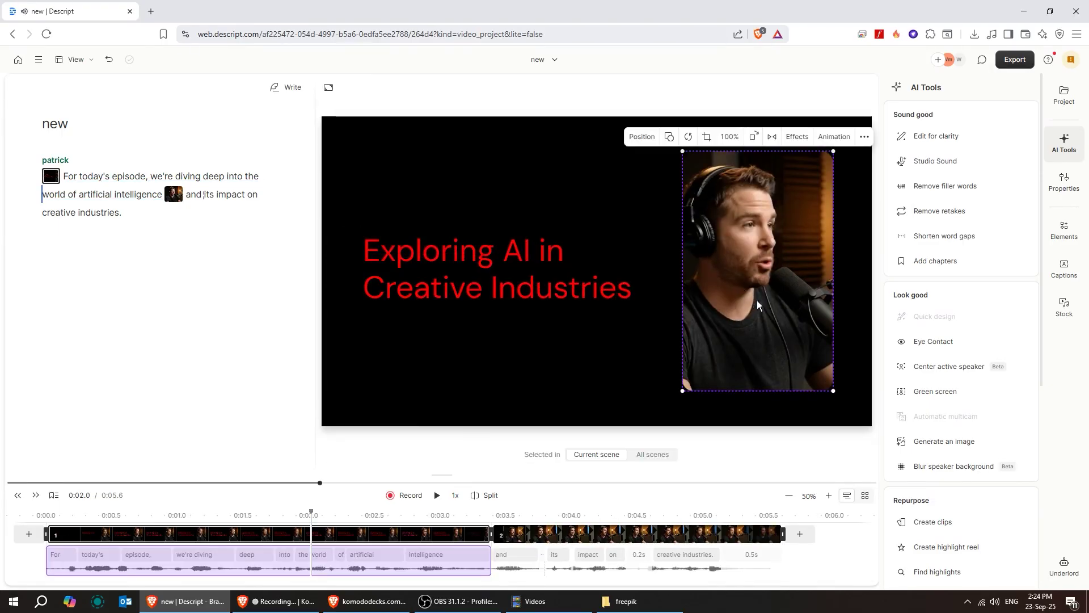
drag(735, 362, 414, 343)
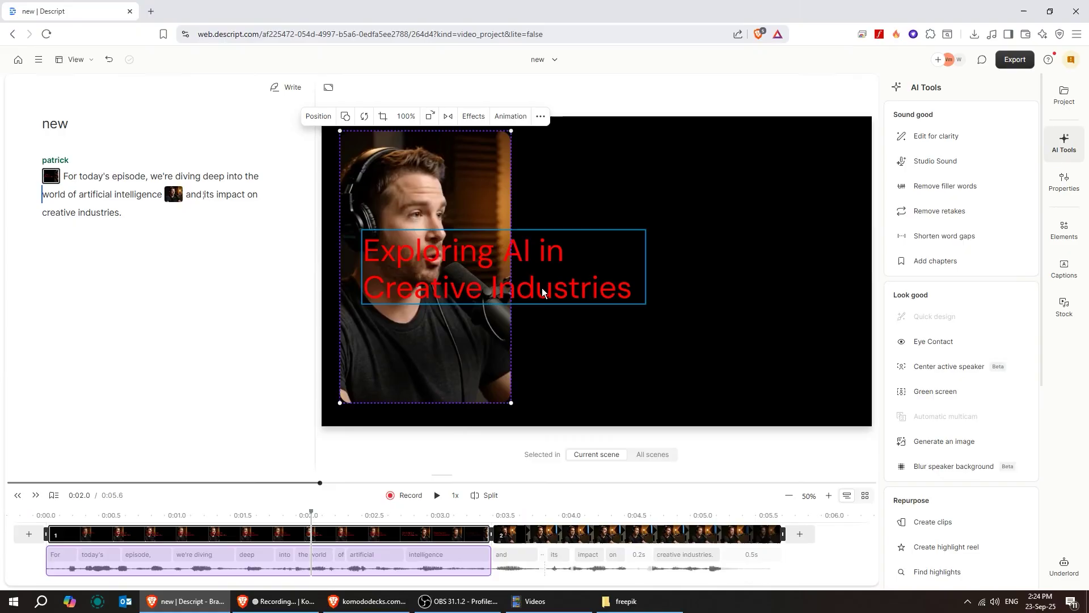
drag(542, 292, 720, 292)
click(693, 215)
click(502, 446)
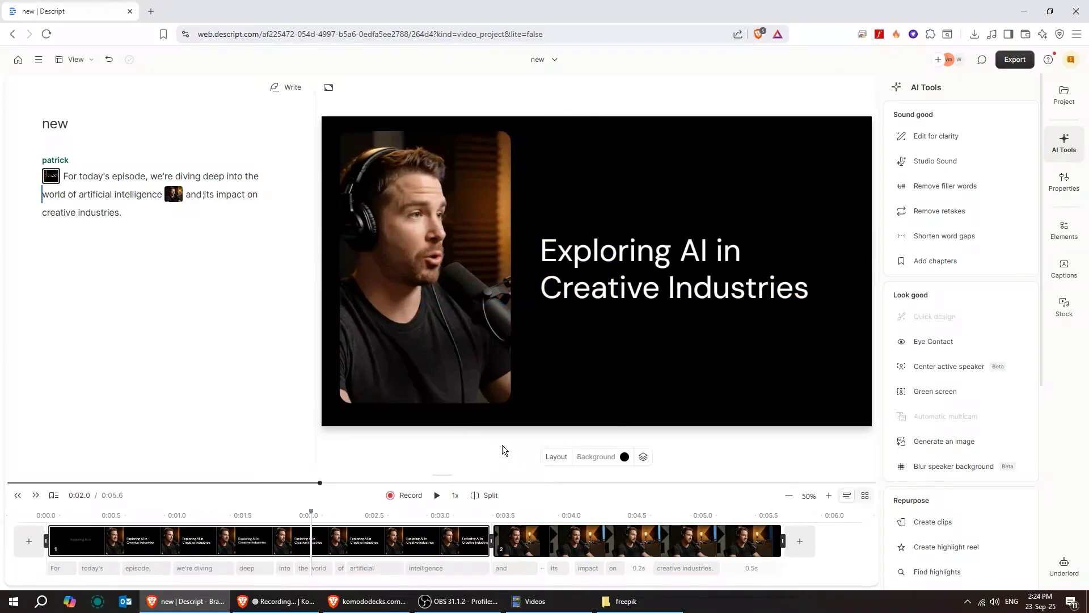
click(441, 499)
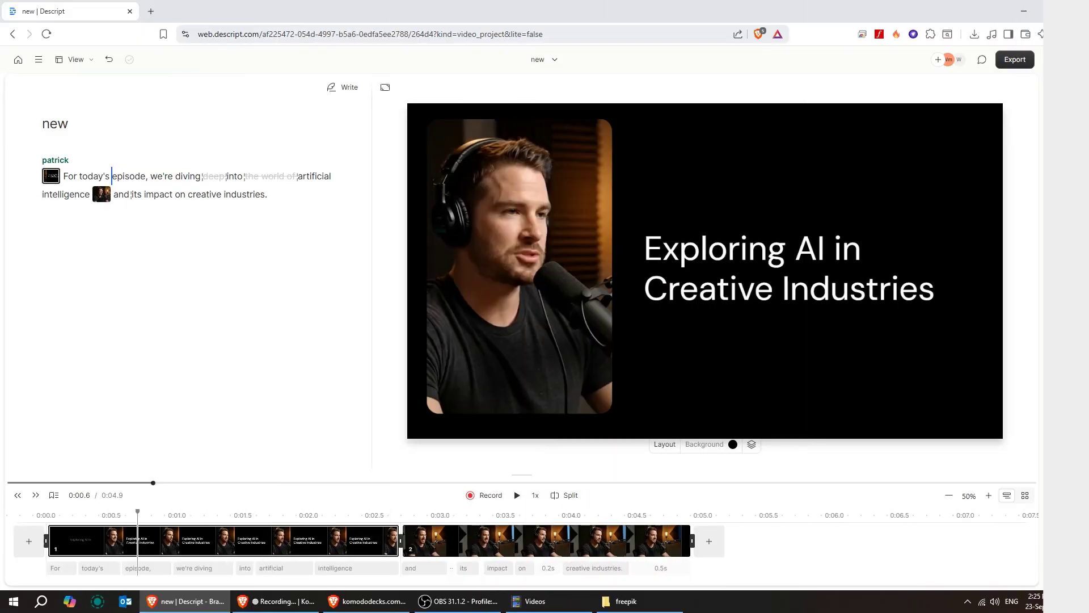
Step: Fill a media placeholder with the microphone B-roll video and shrink it below the title
click(1064, 228)
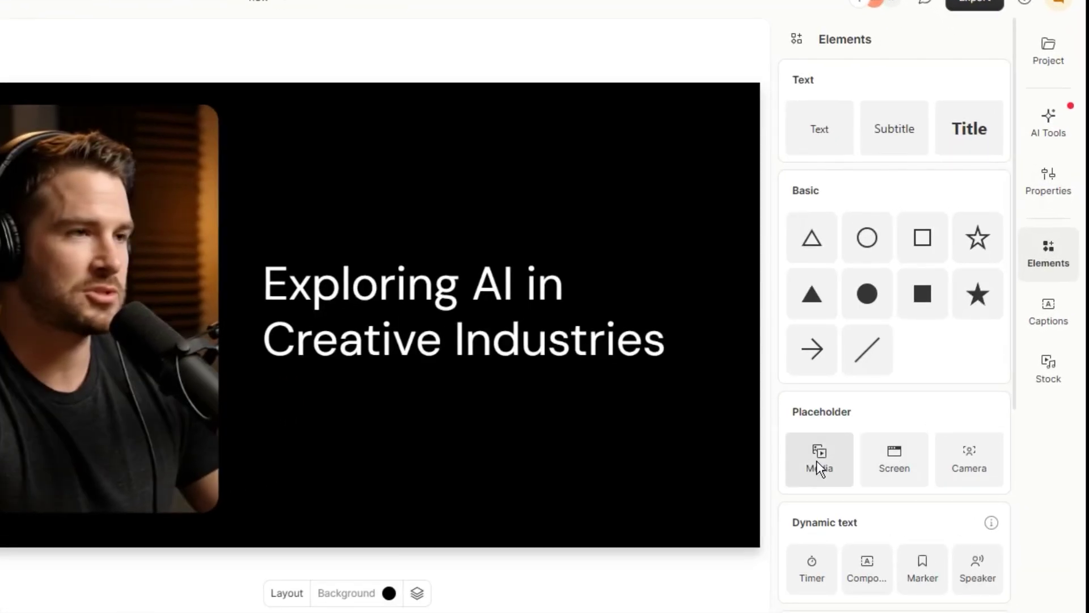
click(816, 461)
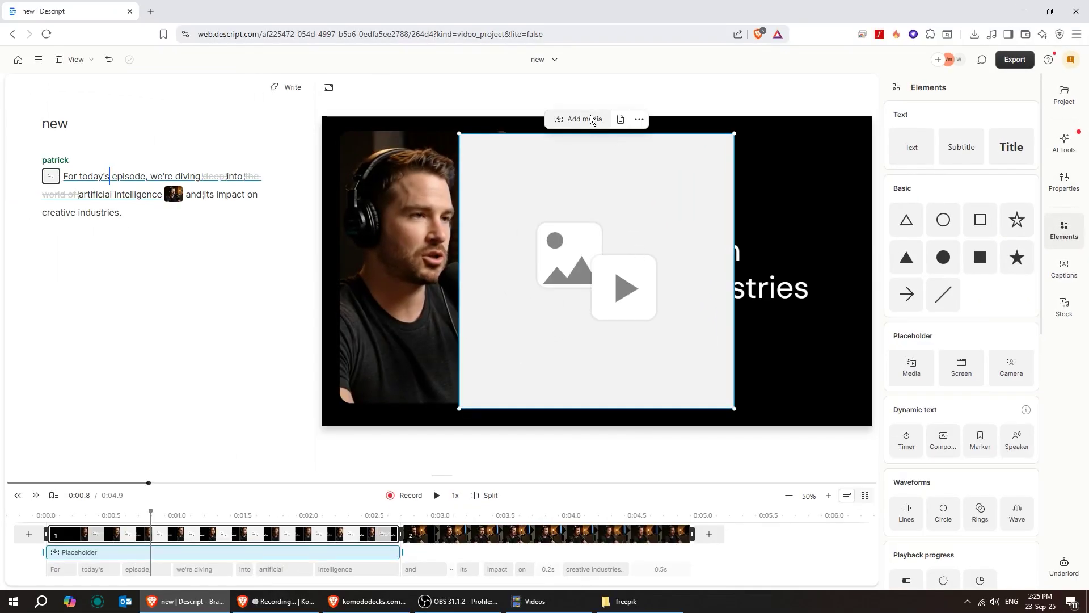
click(585, 119)
click(579, 142)
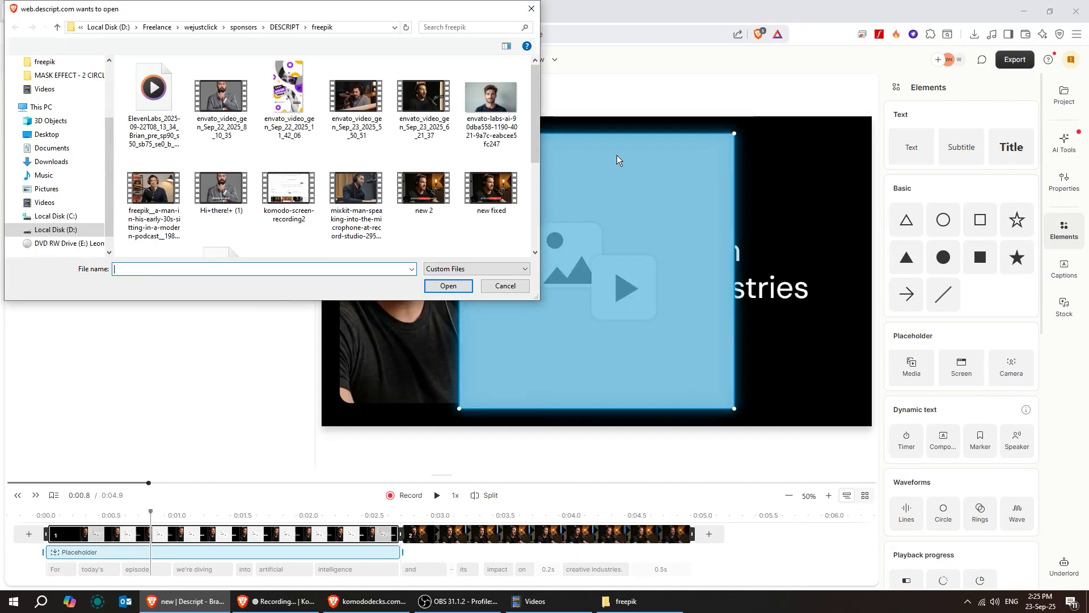
click(355, 193)
click(445, 284)
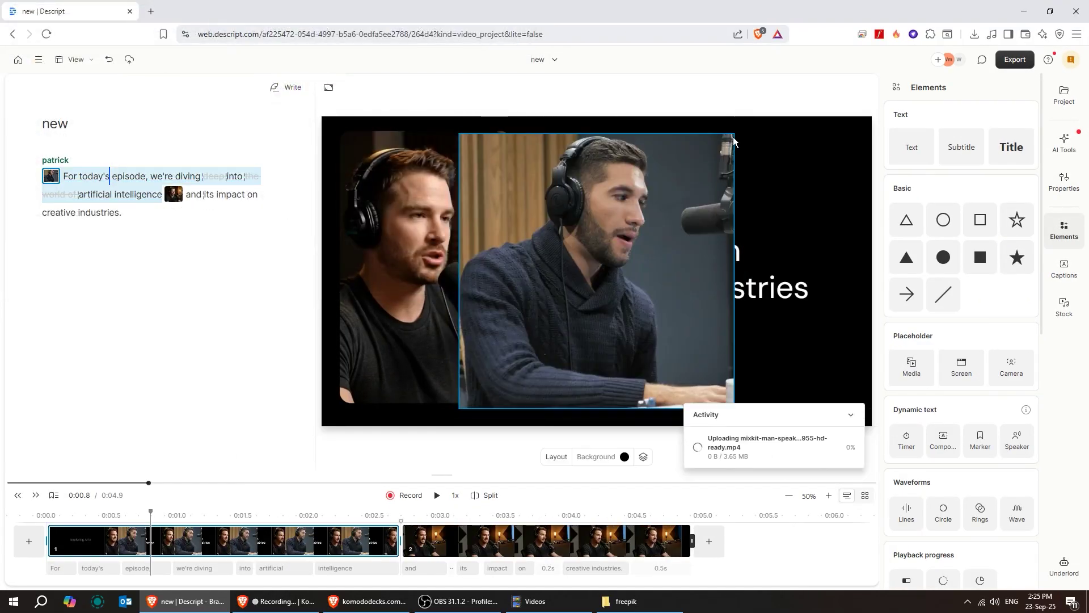
drag(734, 133, 585, 317)
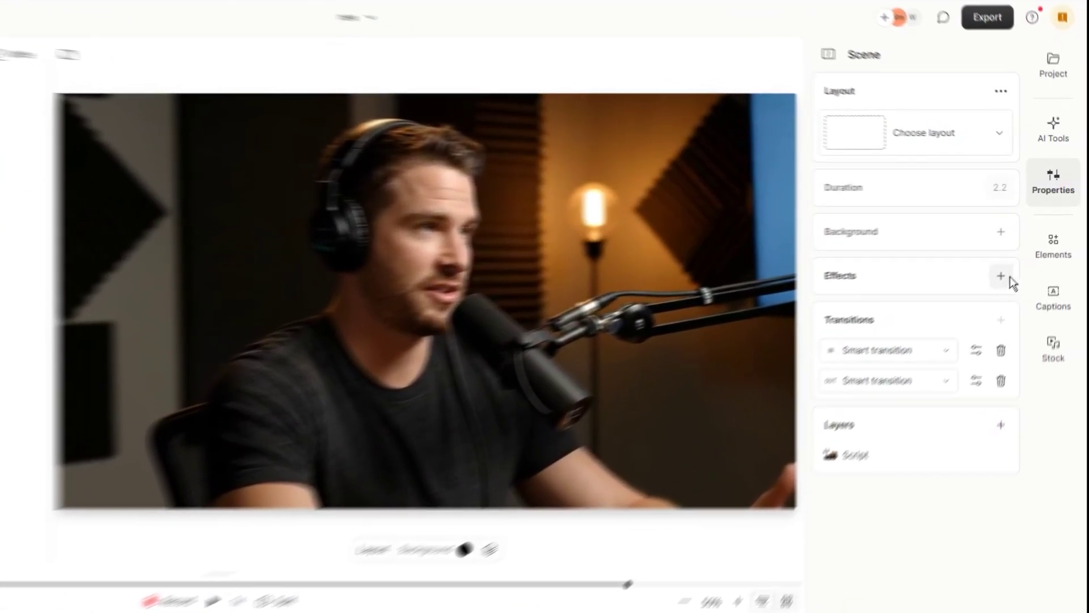
Step: Apply the Karaoke classic caption style and preview it
click(1065, 269)
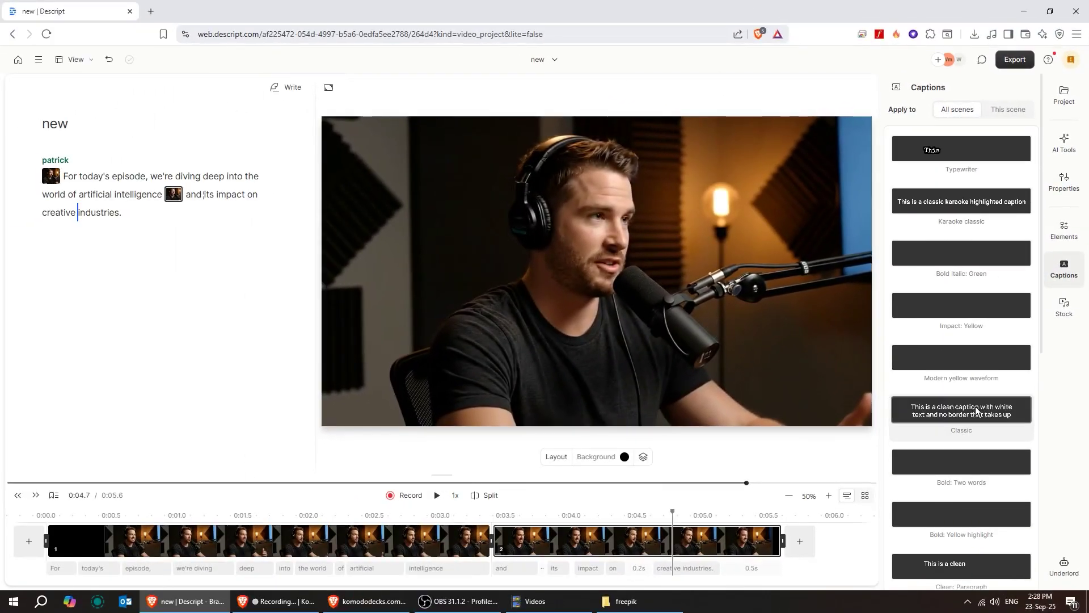
click(956, 204)
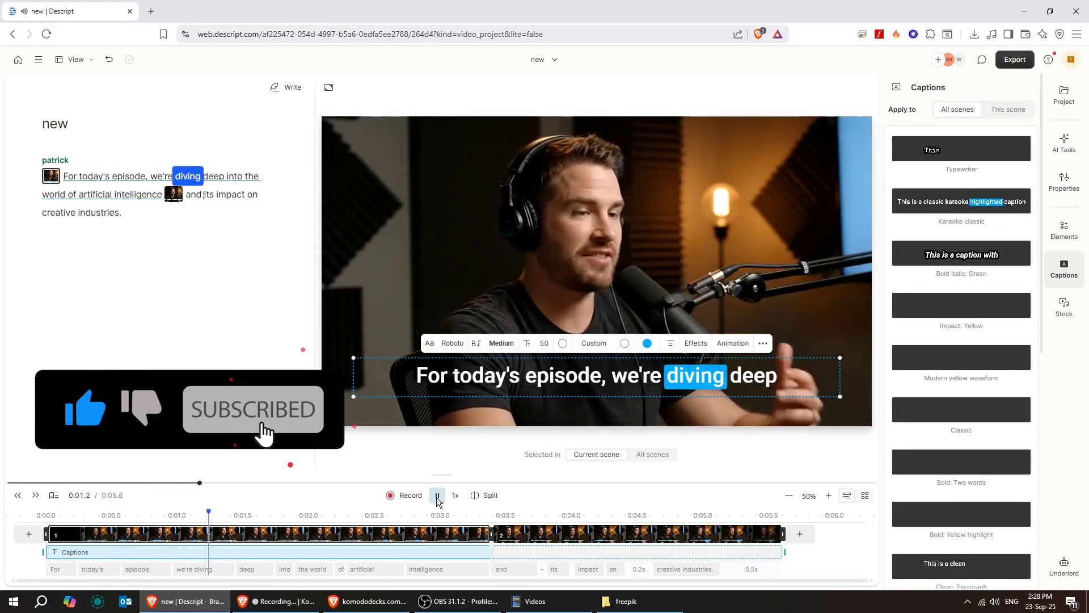
click(438, 498)
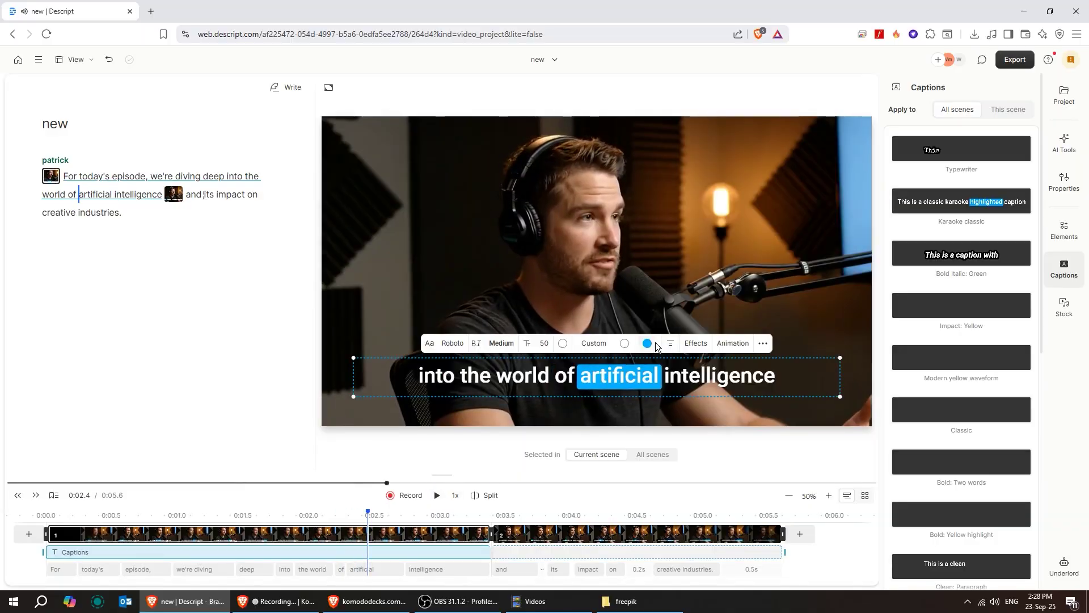
Step: Style the captions with a red highlight, Black weight and DM Sans font
click(648, 343)
click(535, 422)
key(Escape)
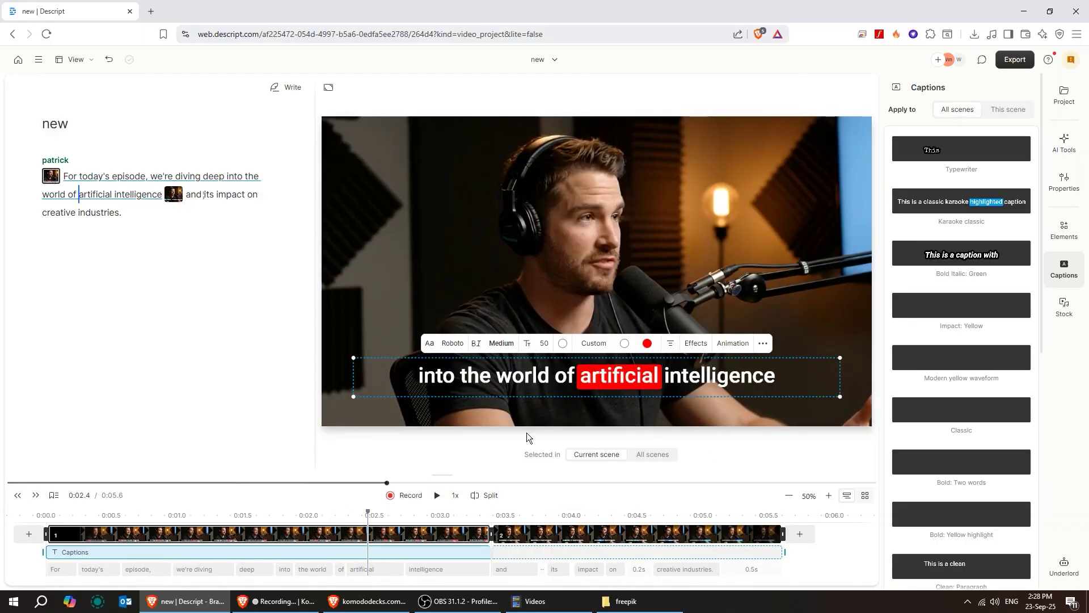
click(502, 343)
click(527, 300)
click(455, 343)
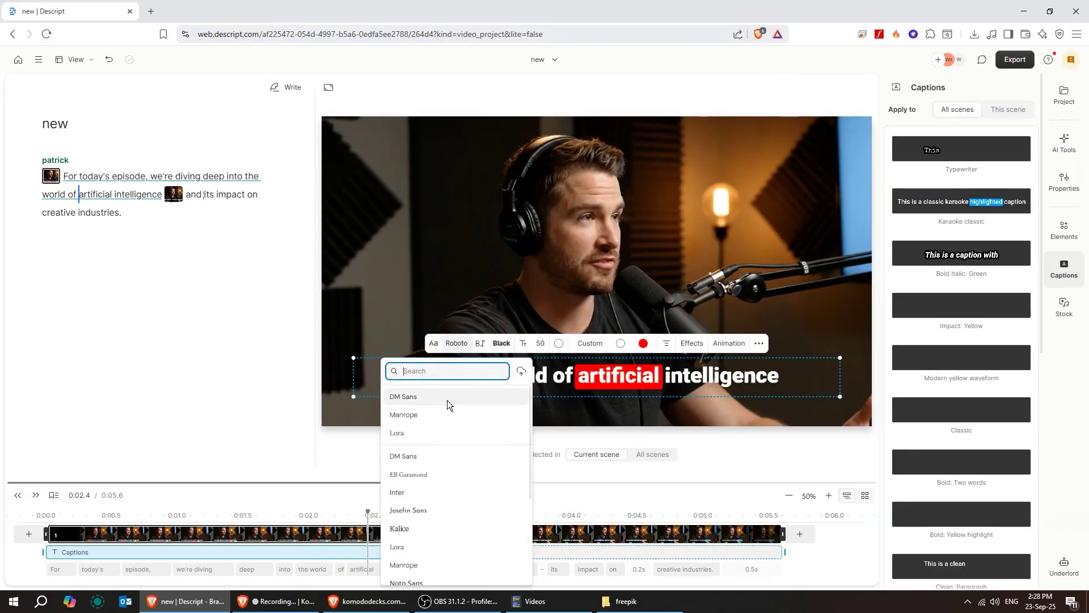
click(448, 403)
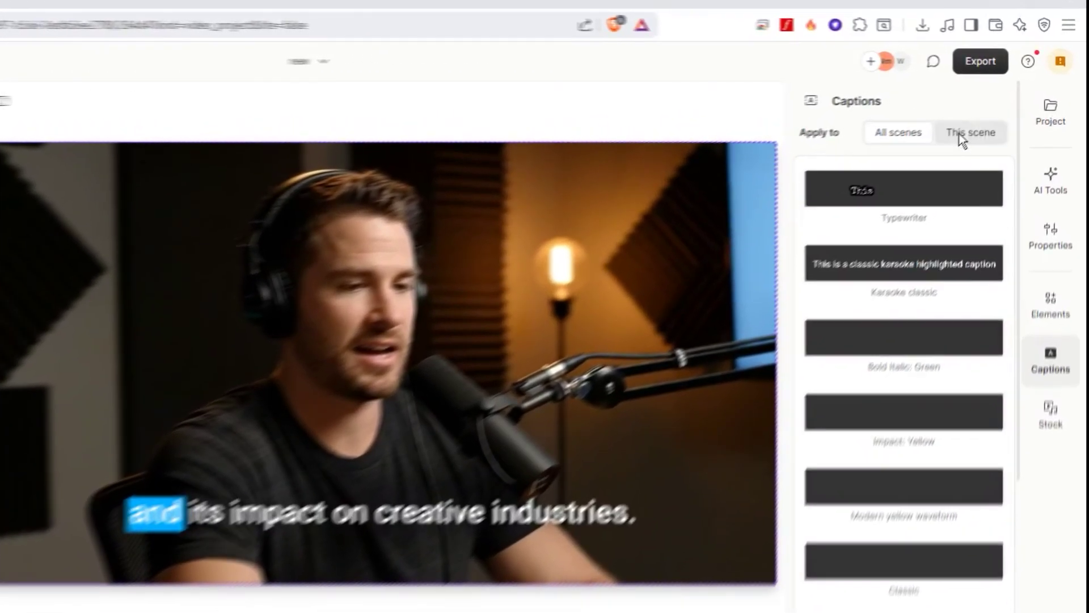
Step: Export the audio locally as a lossless WAV file named 'podcast'
click(1015, 59)
click(1002, 258)
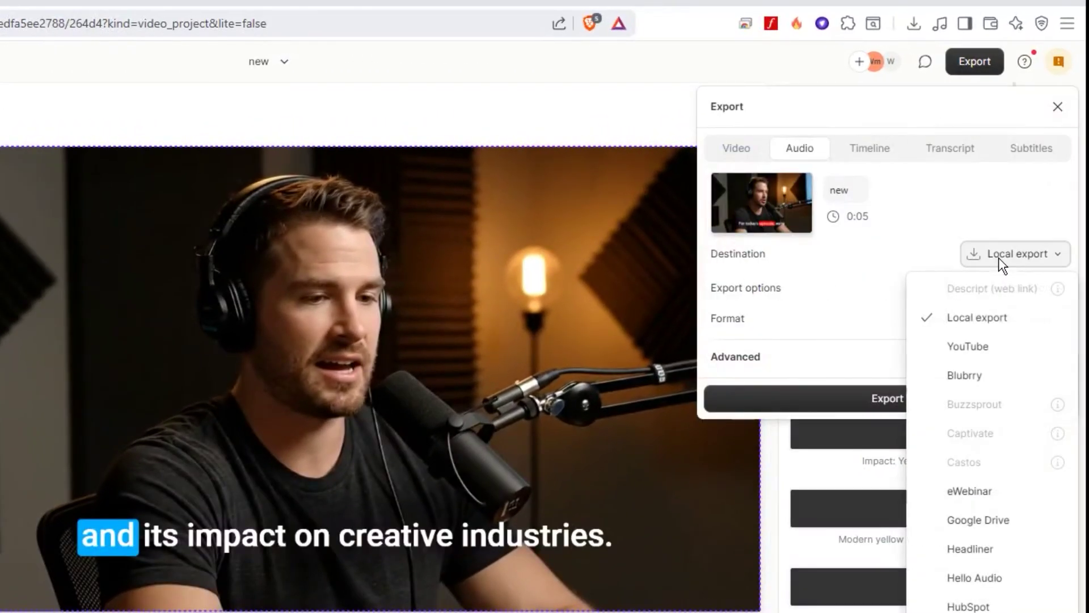
click(978, 318)
click(990, 315)
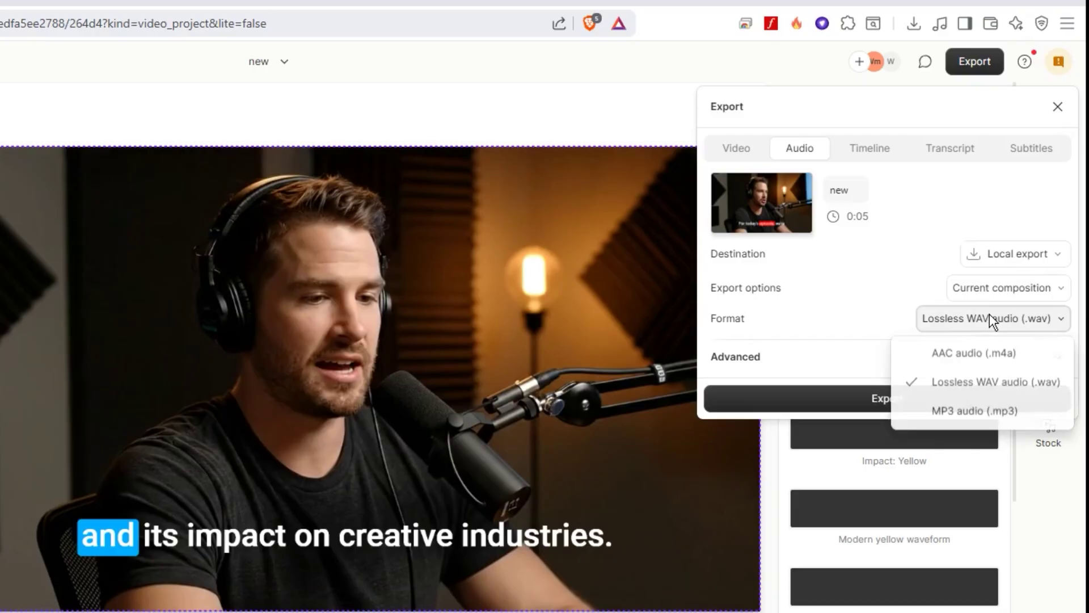
click(942, 381)
click(900, 396)
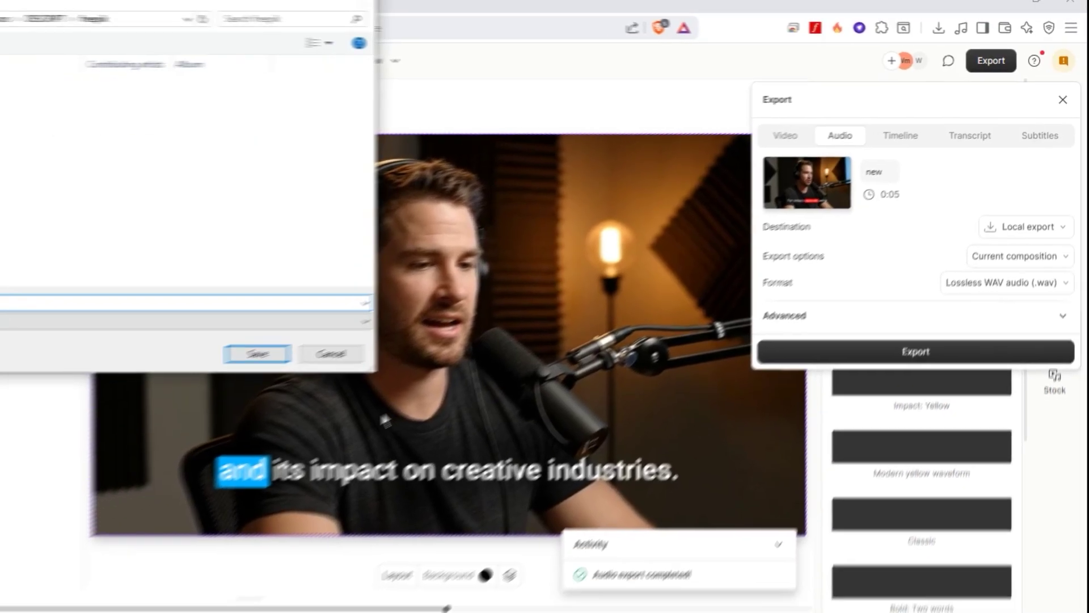
text(podcast)
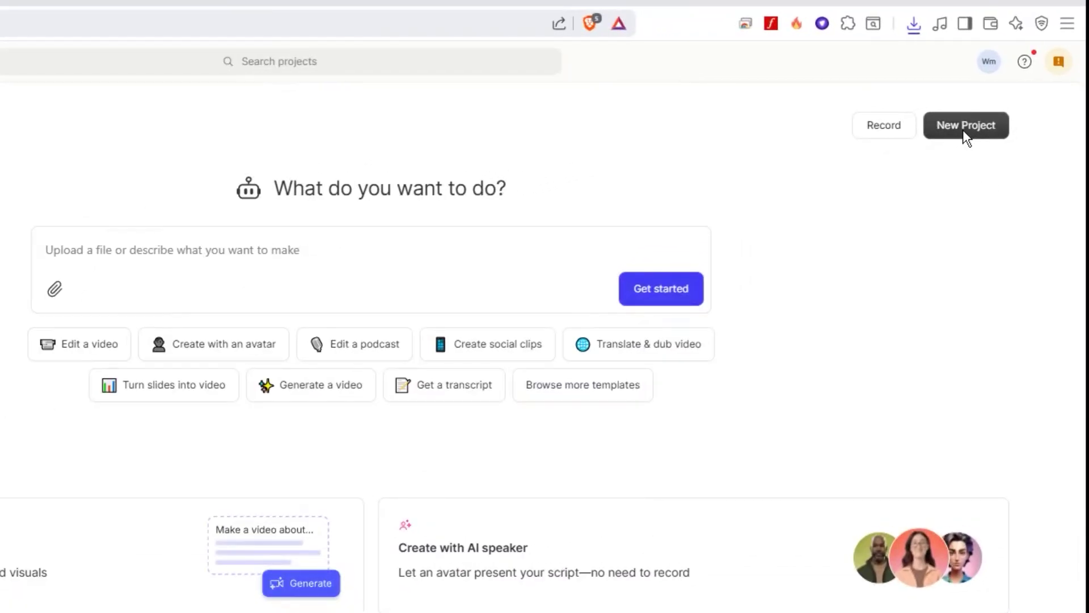
Step: Create a new audio project and paste in the 'Welcome back to the podcast!' AI speech script
click(984, 117)
click(982, 189)
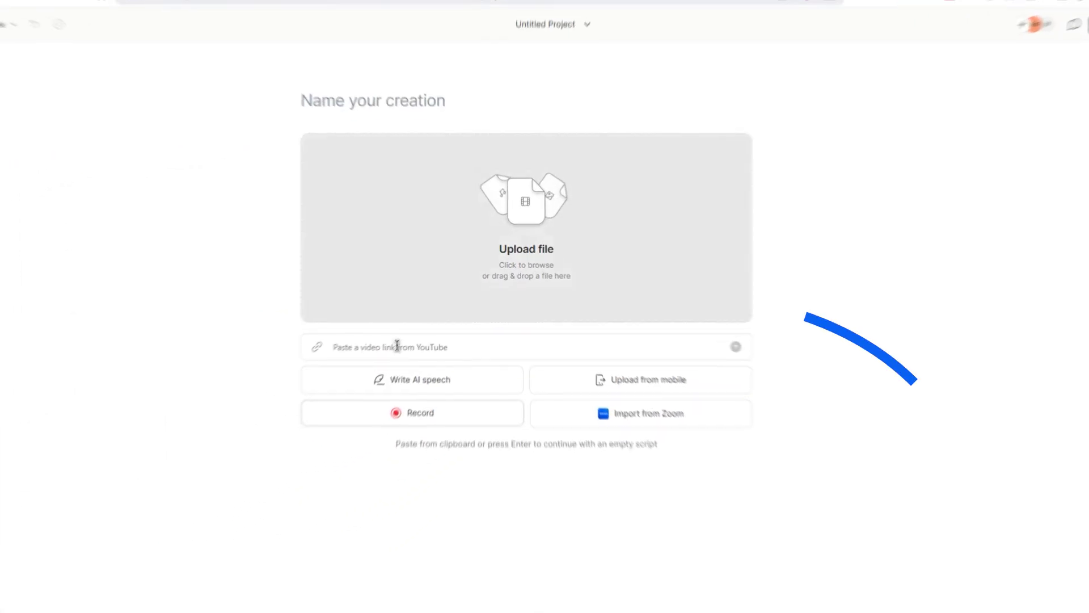
click(399, 383)
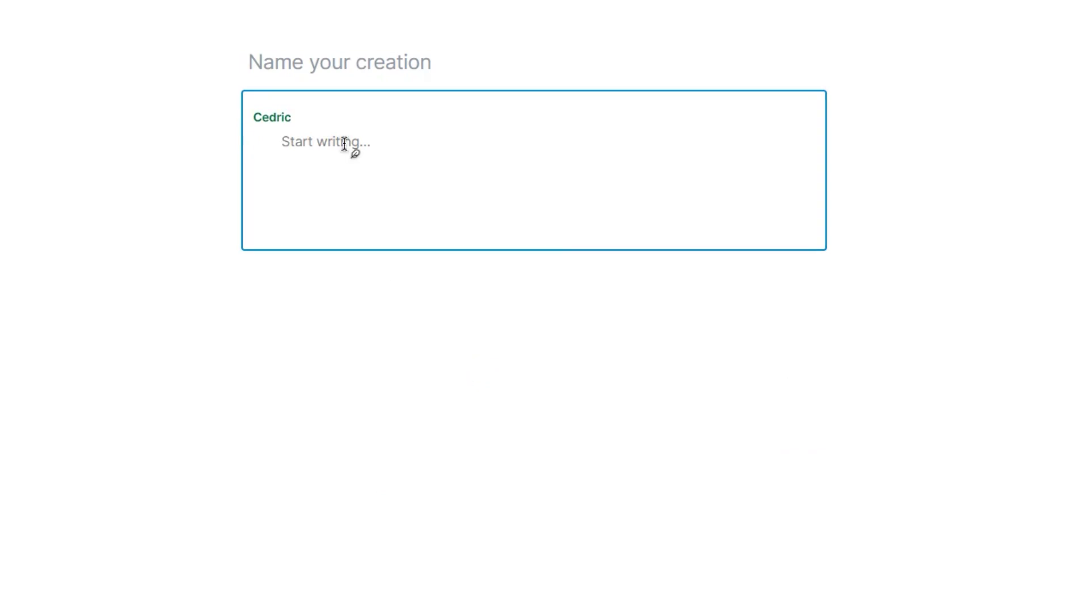
text(Welcome back to the podcast! Today we’re diving into a really exciting topic — how creativity and technology are changing the way we tell stories.)
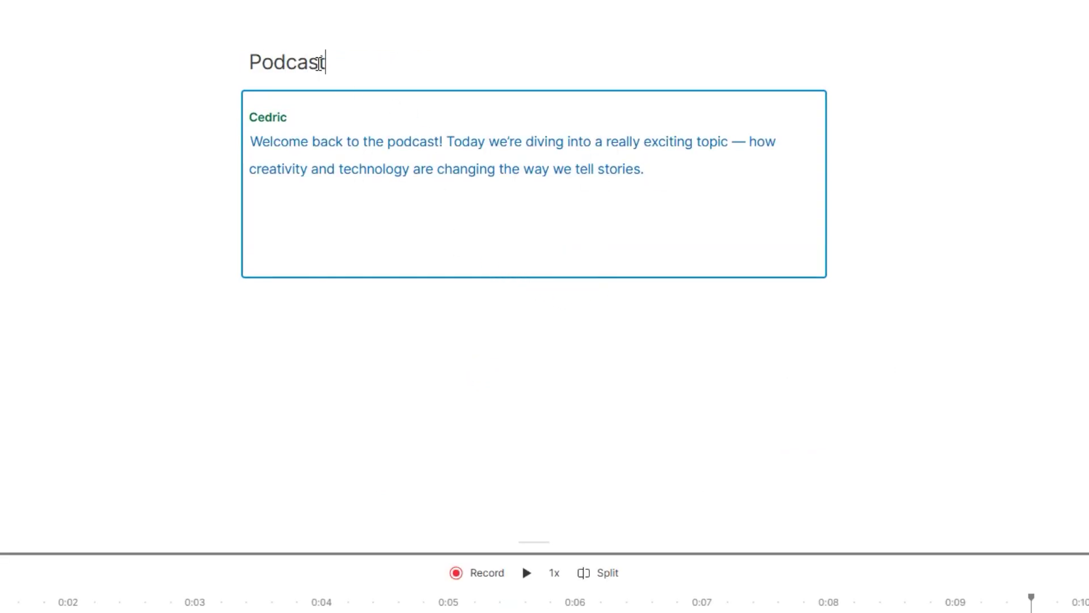
click(279, 115)
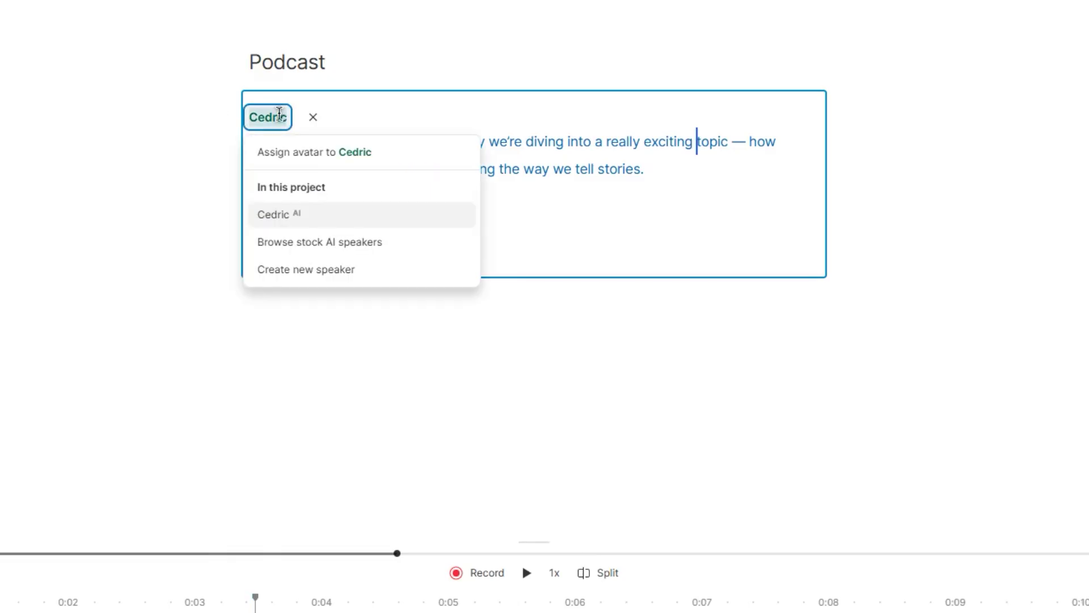
Step: Preview stock AI voices and switch the script's speaker from Cedric to Edward
click(324, 242)
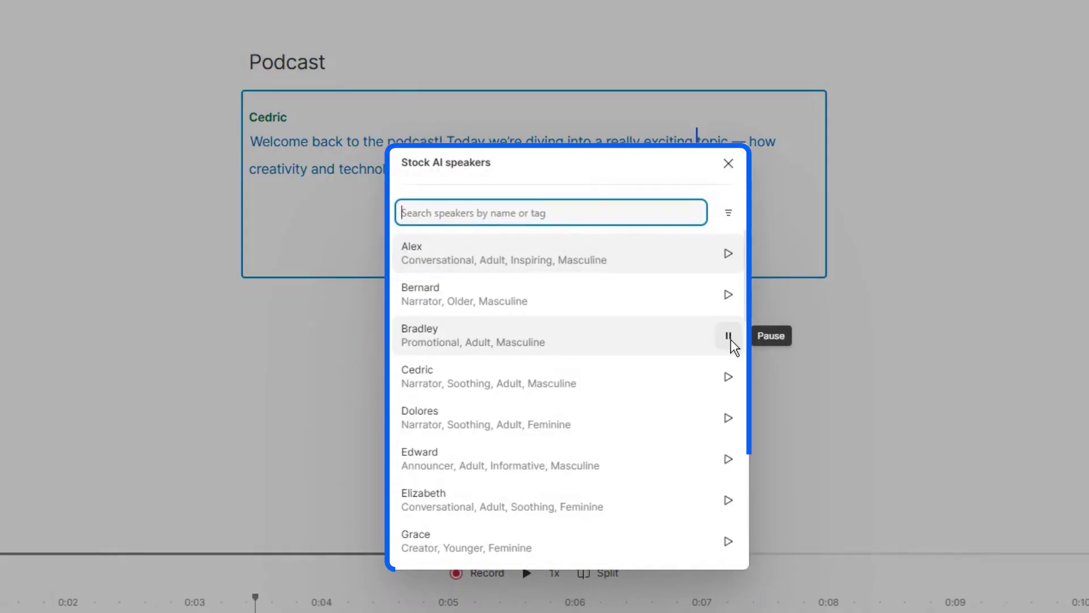
click(724, 416)
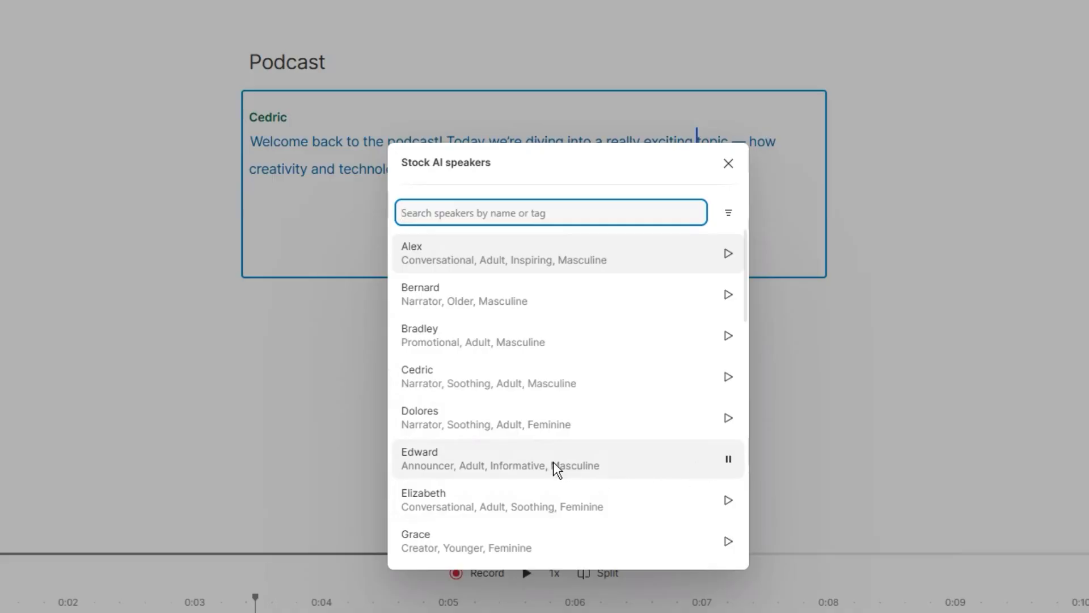
click(553, 462)
click(527, 572)
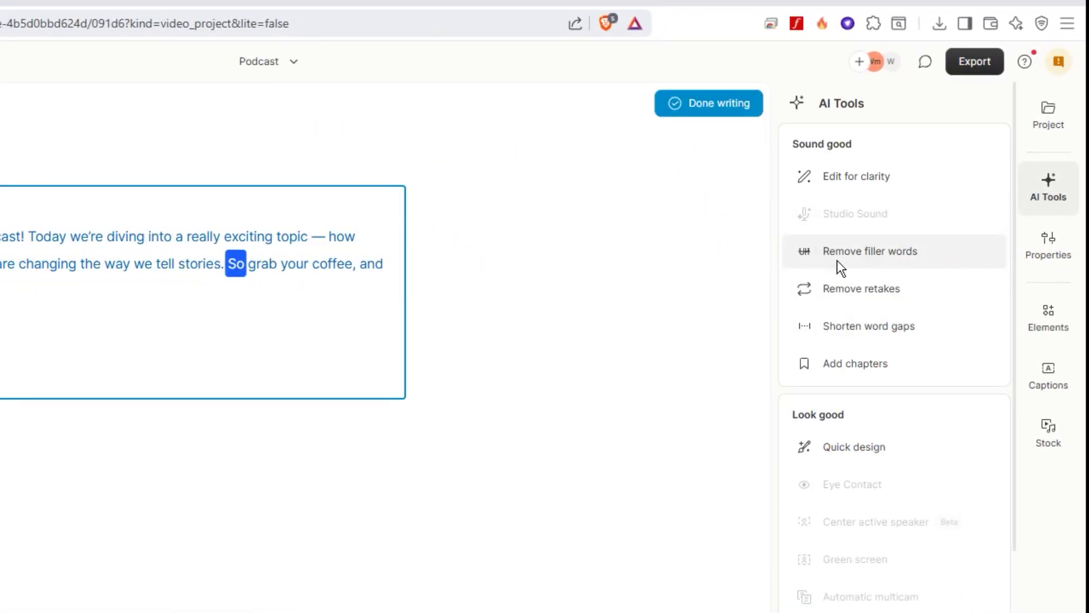
Step: Export the current Podcast composition locally as Lossless WAV audio
click(1061, 253)
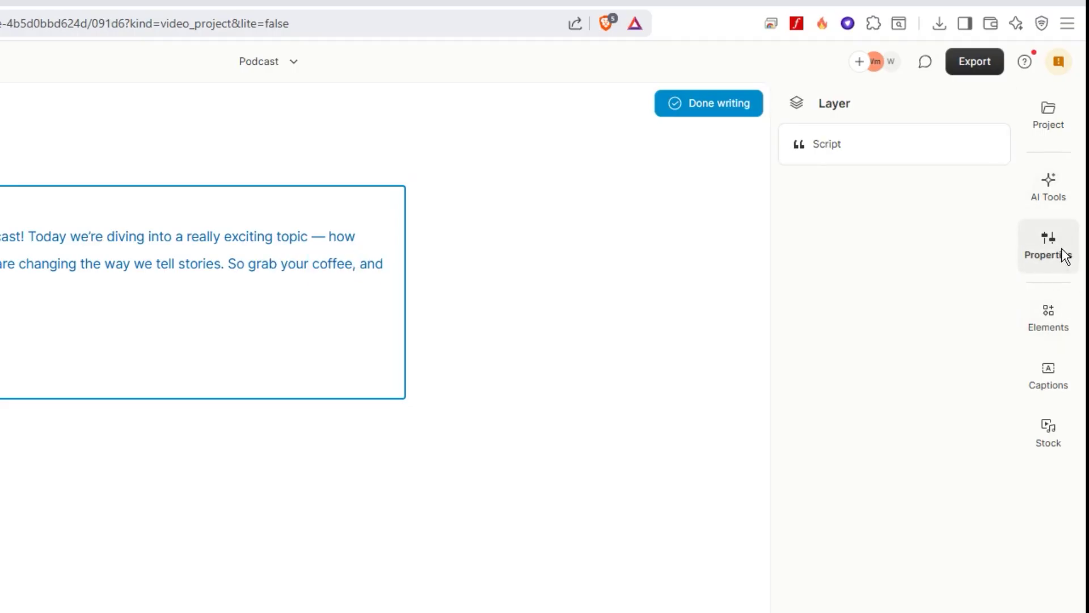
click(971, 61)
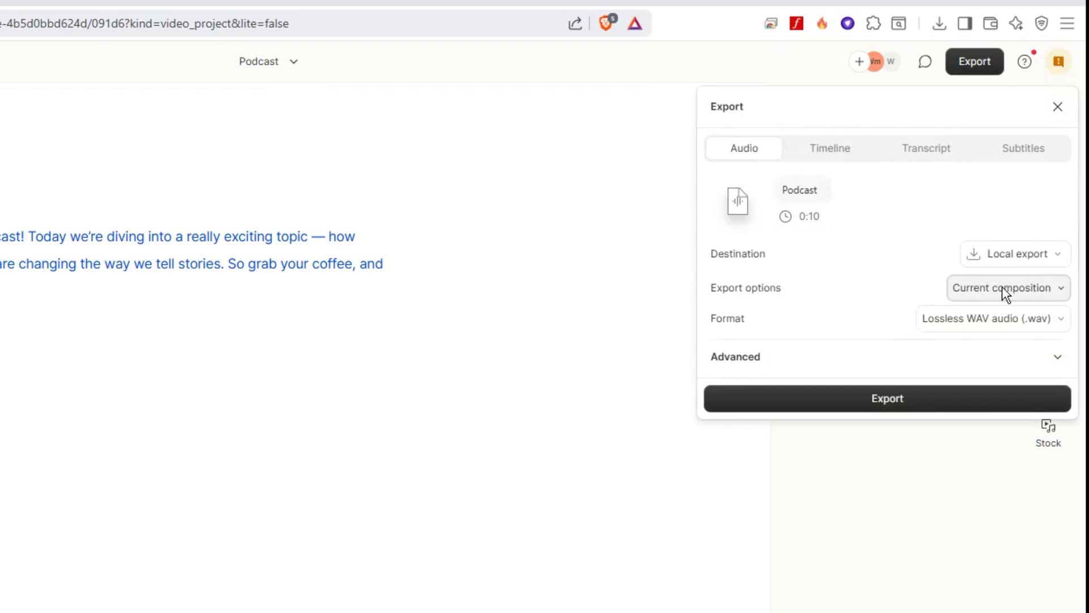
click(894, 397)
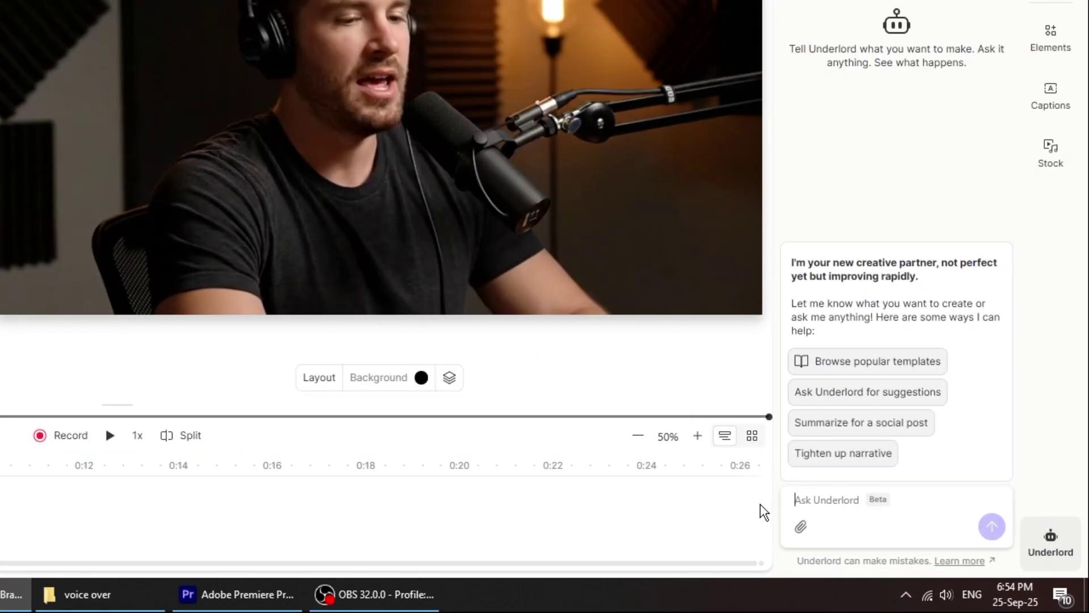
Step: Ask Underlord to 'make the video colors better'
click(811, 492)
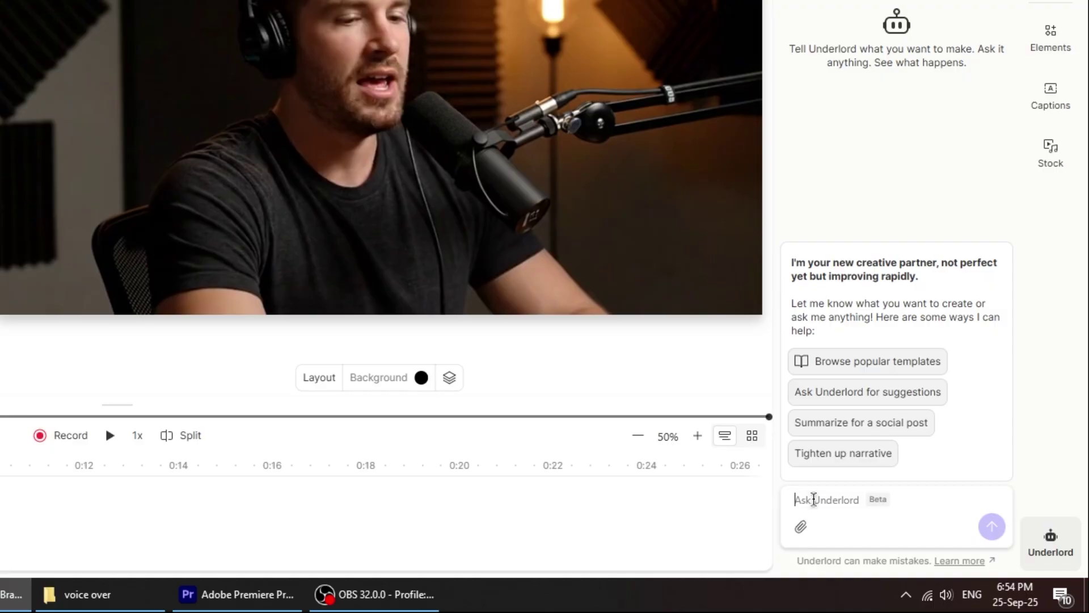
text(make the video colors better)
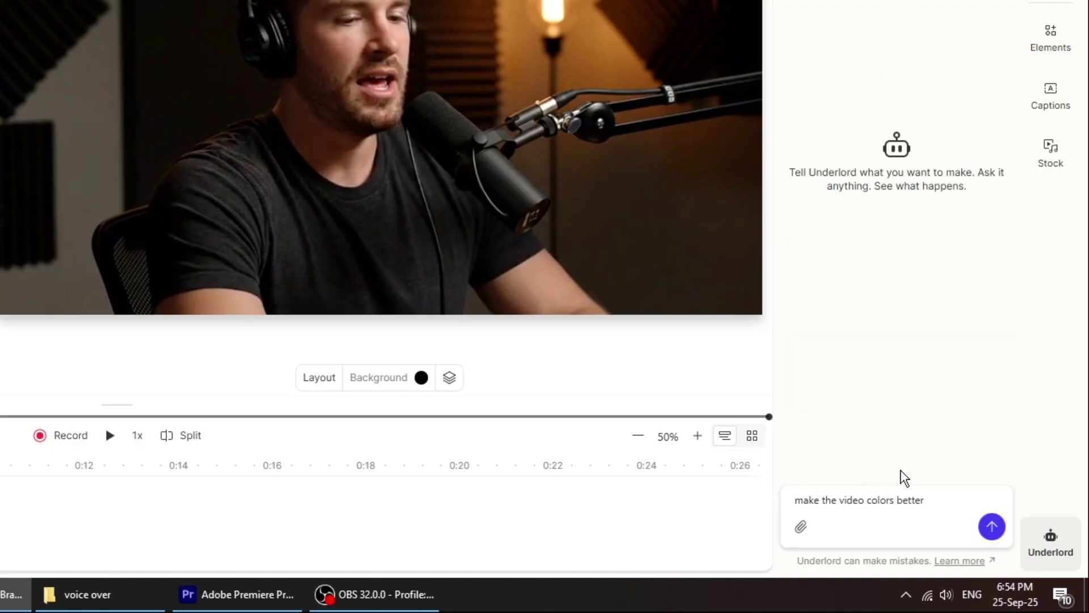
click(992, 527)
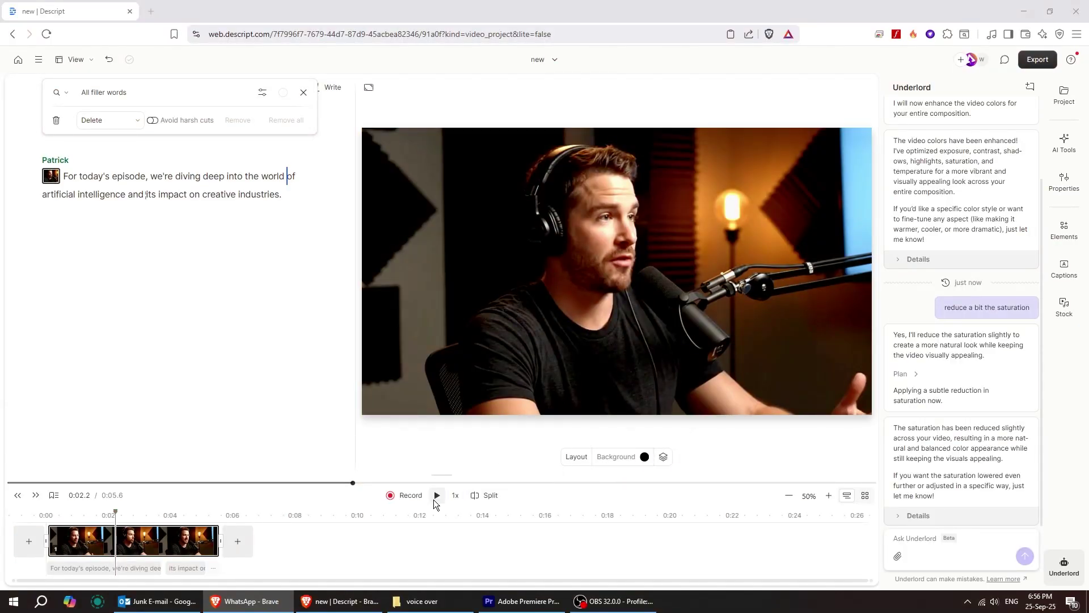
Step: Play back the video with its slightly reduced saturation
click(434, 499)
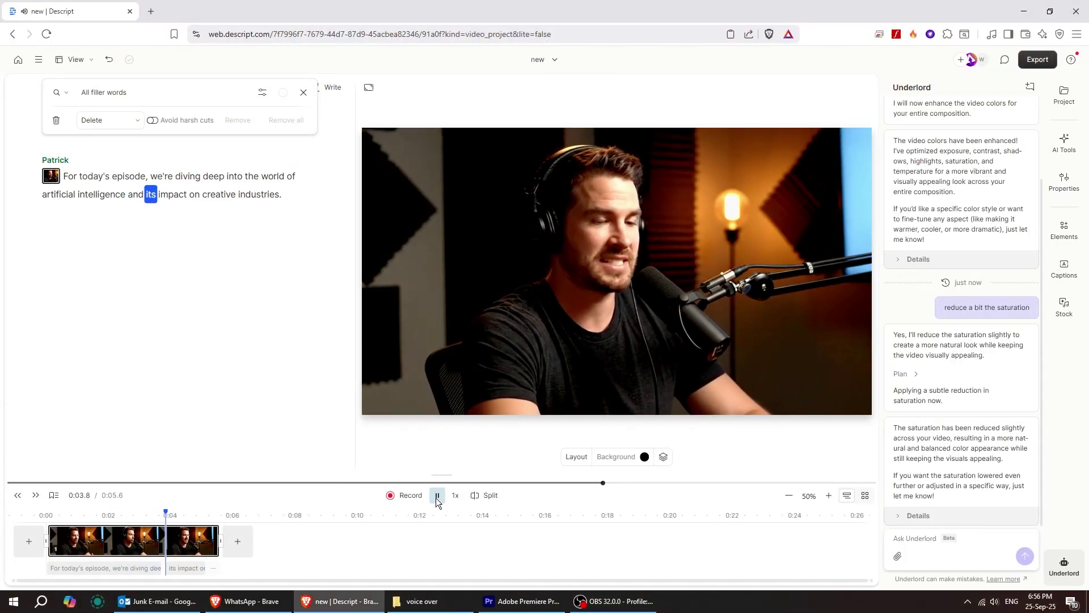